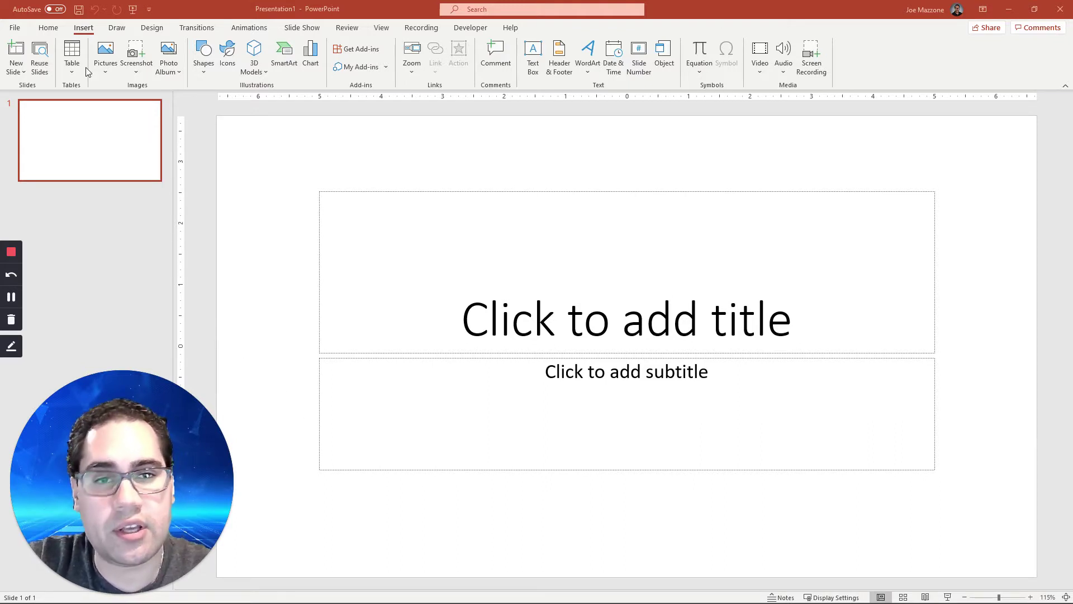
- Open the Bing-powered Online Pictures gallery from Insert > Pictures for the blank title slide
{"action": "left_click", "coordinate": [64, 32]}
{"action": "left_click", "coordinate": [79, 29]}
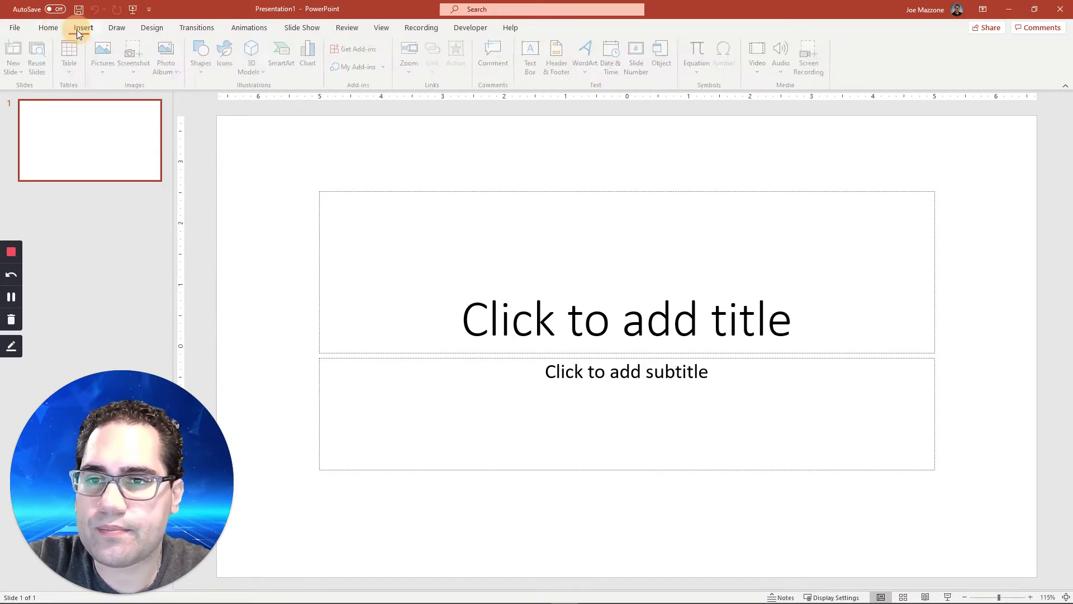
{"action": "left_click", "coordinate": [113, 71]}
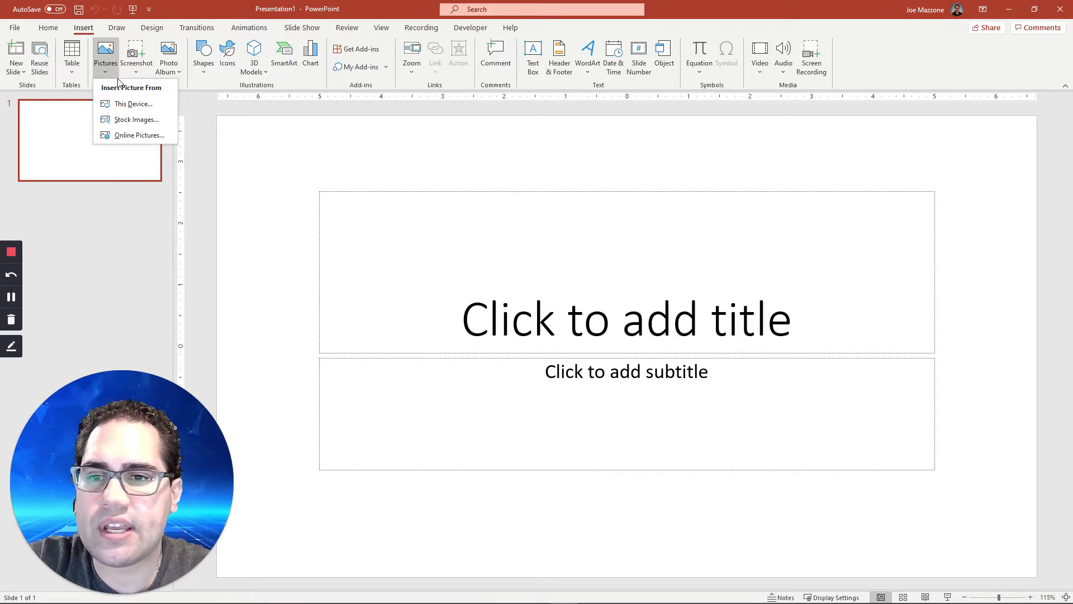
{"action": "left_click", "coordinate": [159, 137]}
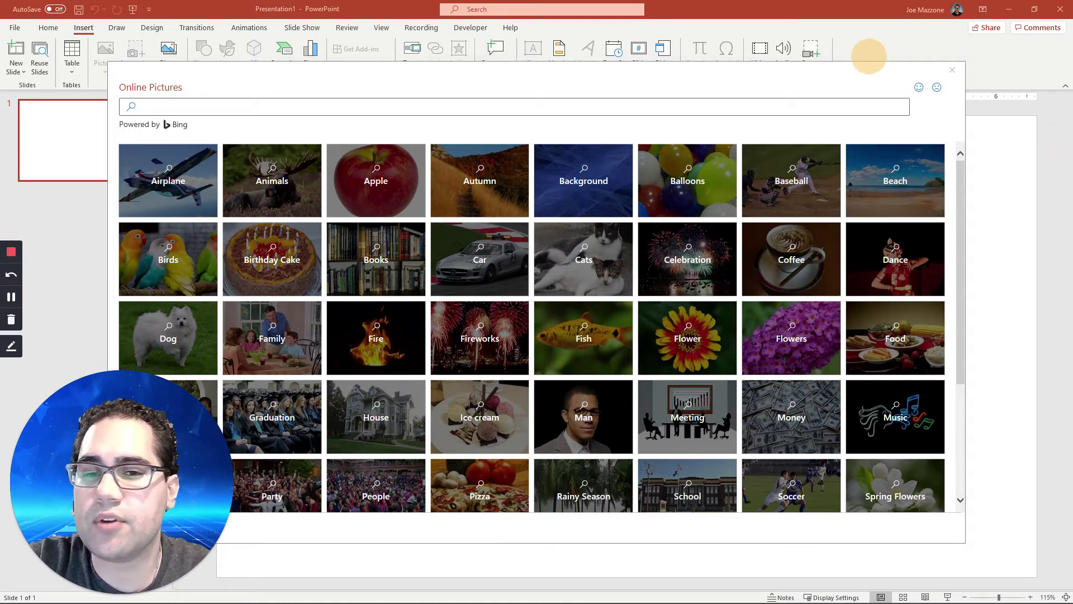
{"action": "left_click_drag", "start_coordinate": [869, 56], "coordinate": [313, 1]}
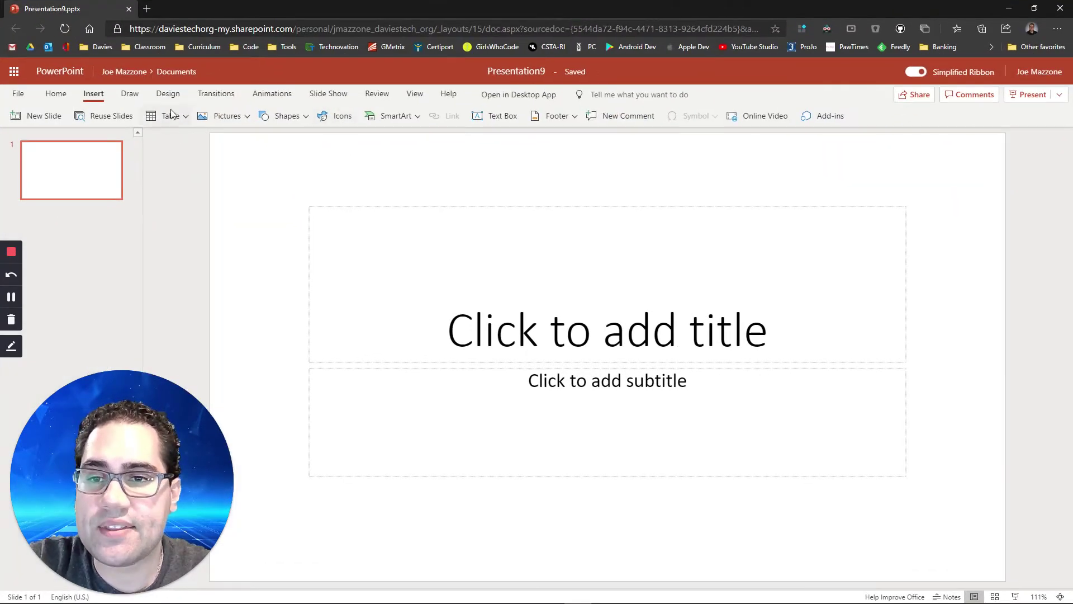
{"action": "left_click", "coordinate": [232, 120]}
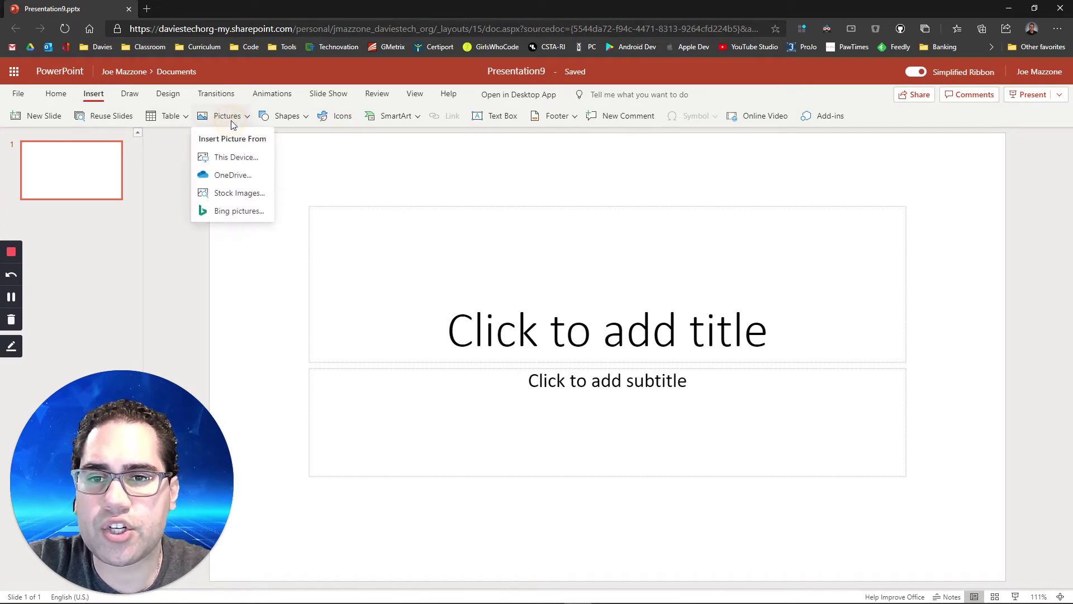
{"action": "left_click", "coordinate": [240, 213]}
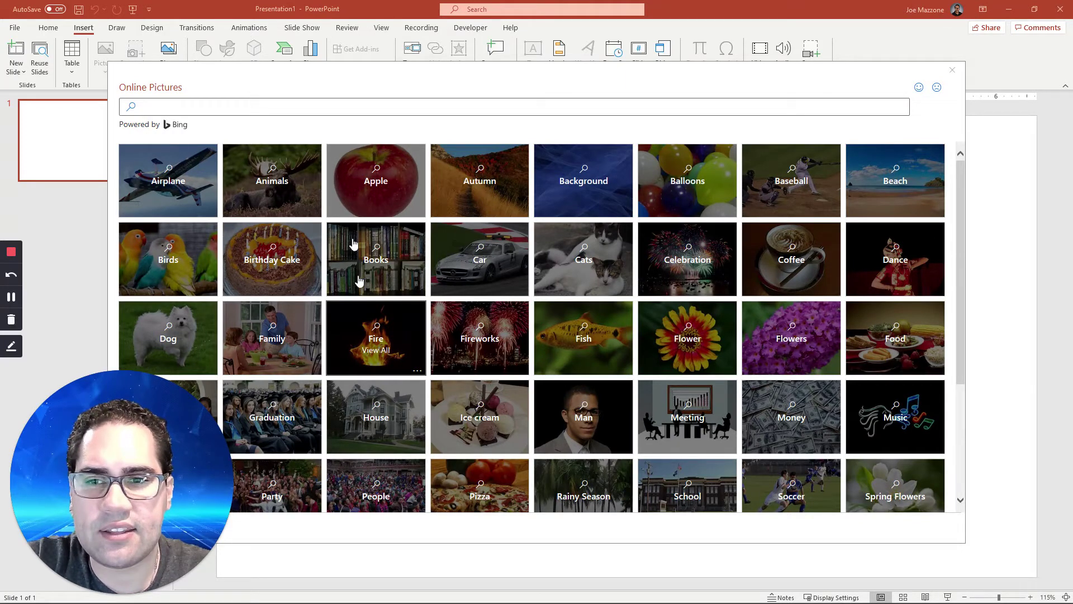
{"action": "left_click", "coordinate": [172, 110]}
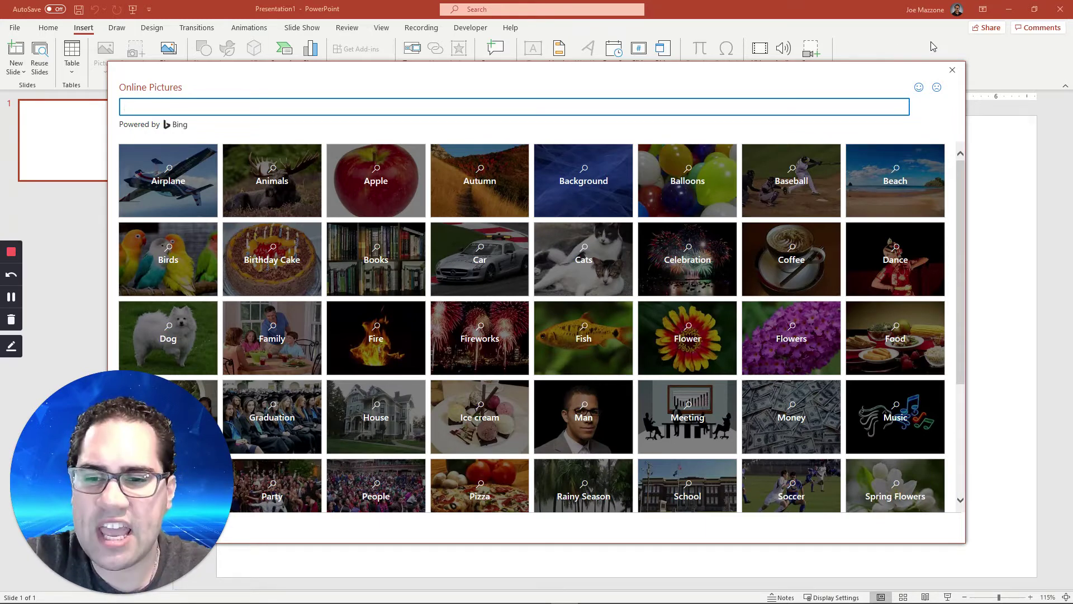
- Search the Online Pictures gallery for 'classroom'
{"action": "left_click", "coordinate": [337, 102]}
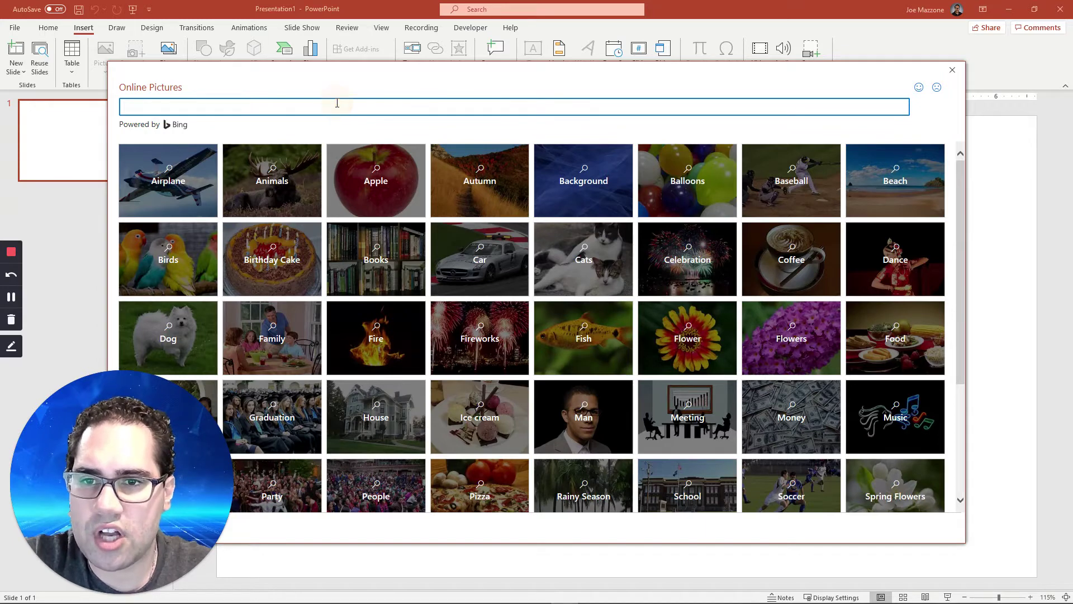
{"action": "type", "text": "classroo"}
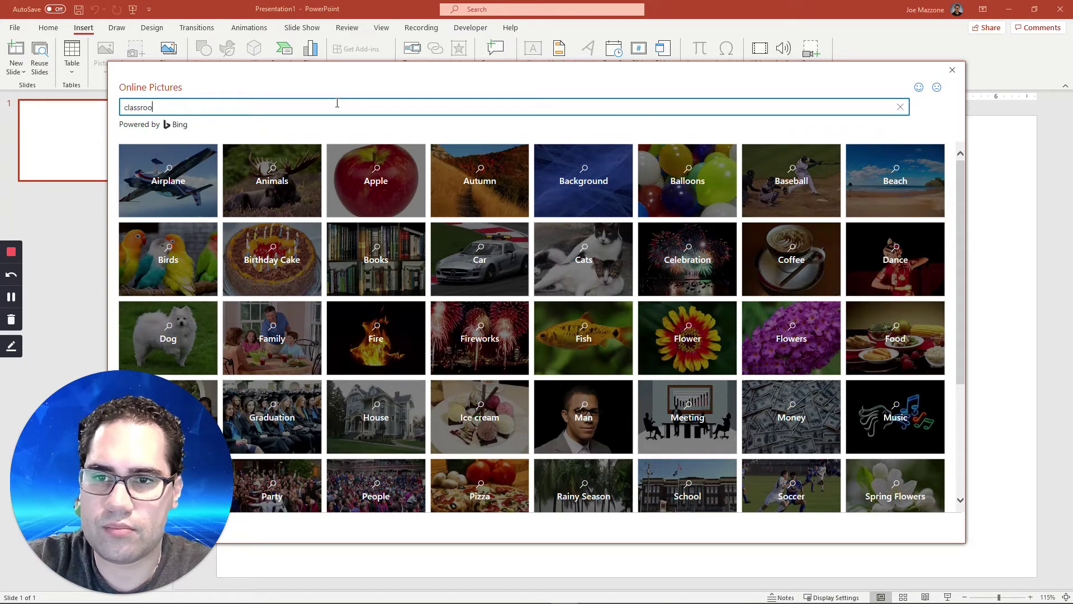
{"action": "type", "text": "m"}
{"action": "key", "text": "Return"}
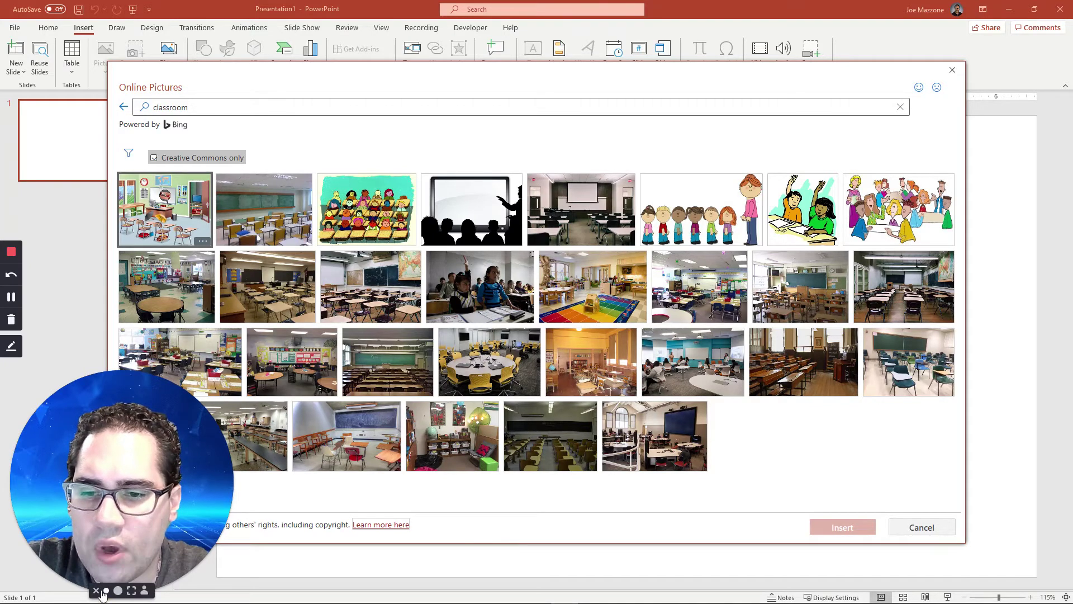
{"action": "left_click", "coordinate": [106, 591]}
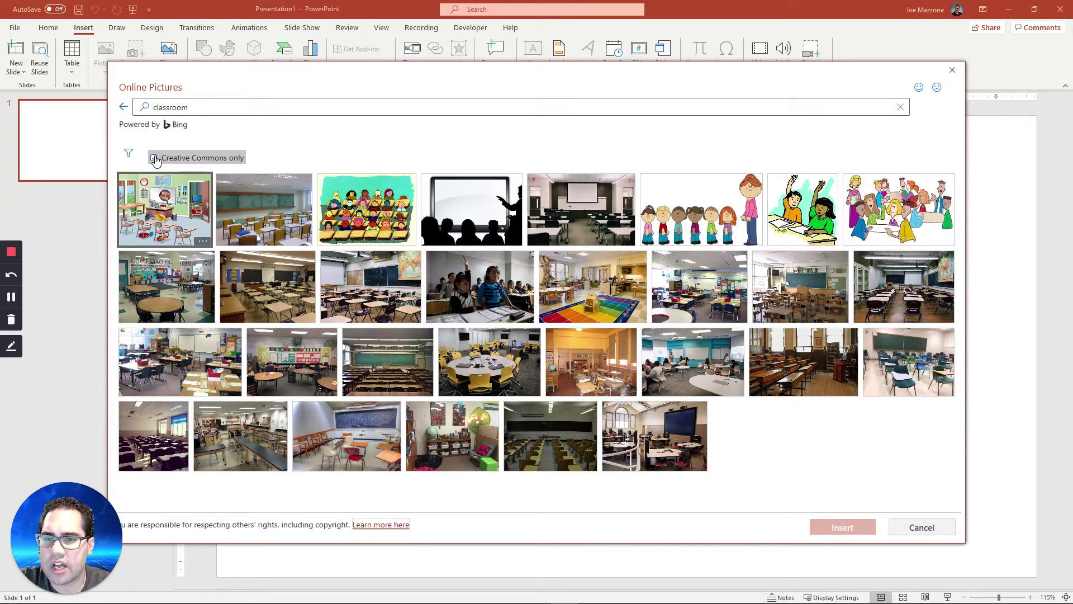
- Turn off Creative Commons only and insert the green cartoon classroom illustration
{"action": "left_click", "coordinate": [155, 161]}
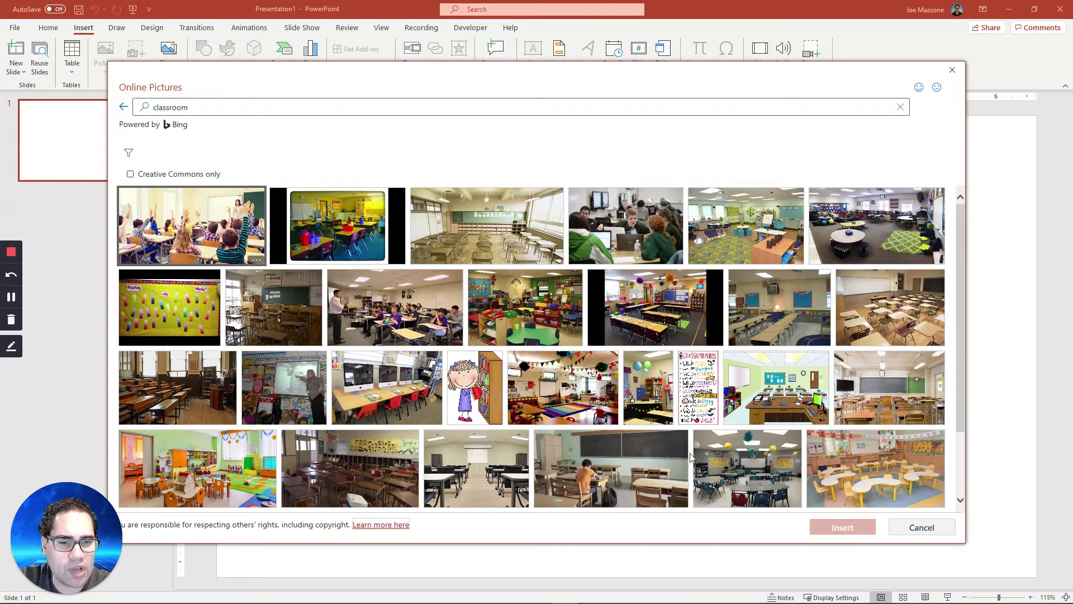
{"action": "left_click", "coordinate": [791, 396]}
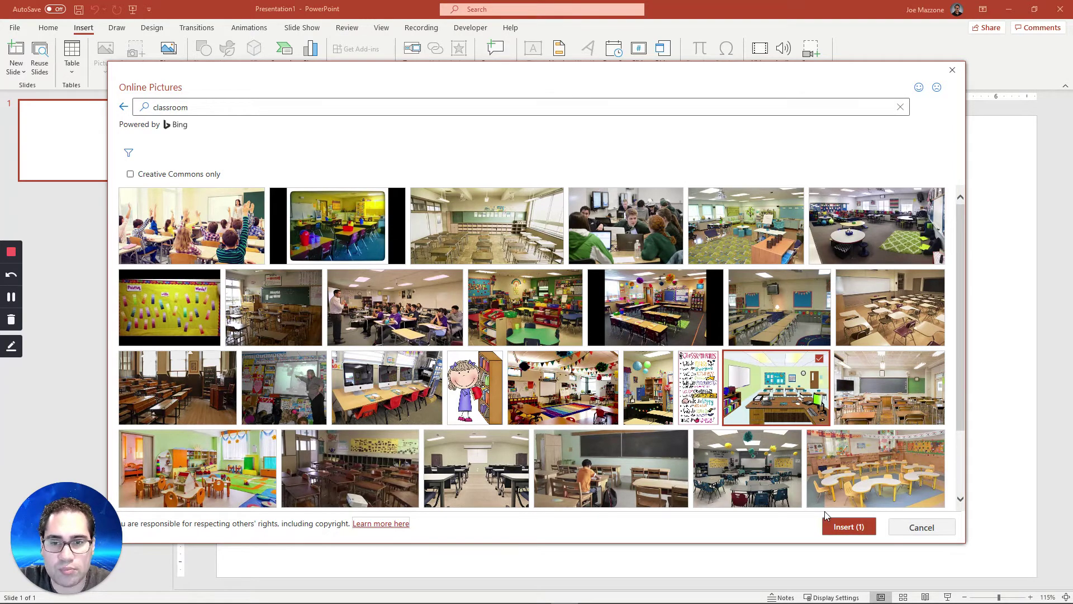
{"action": "left_click", "coordinate": [848, 527]}
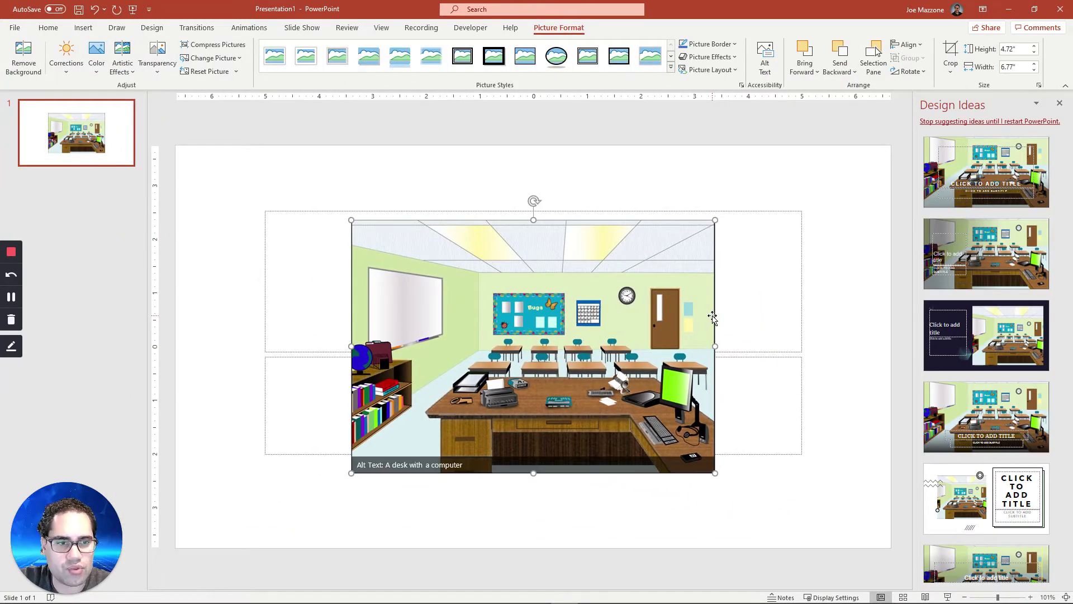
- Drag the classroom picture up-left and back right to reposition it on the slide
{"action": "left_click_drag", "start_coordinate": [554, 360], "coordinate": [421, 315]}
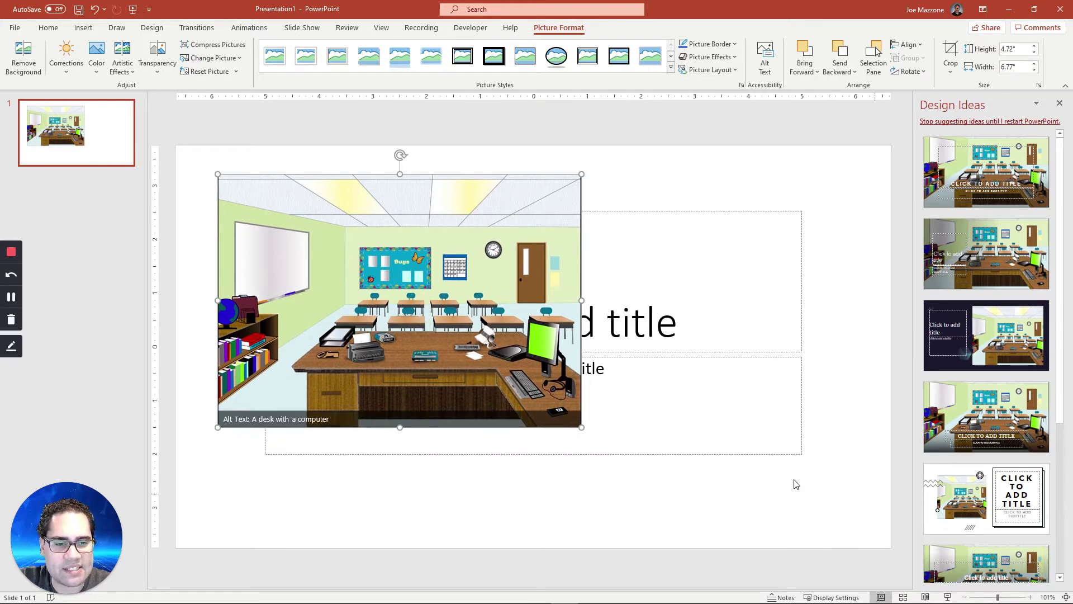
{"action": "left_click_drag", "start_coordinate": [462, 279], "coordinate": [517, 279]}
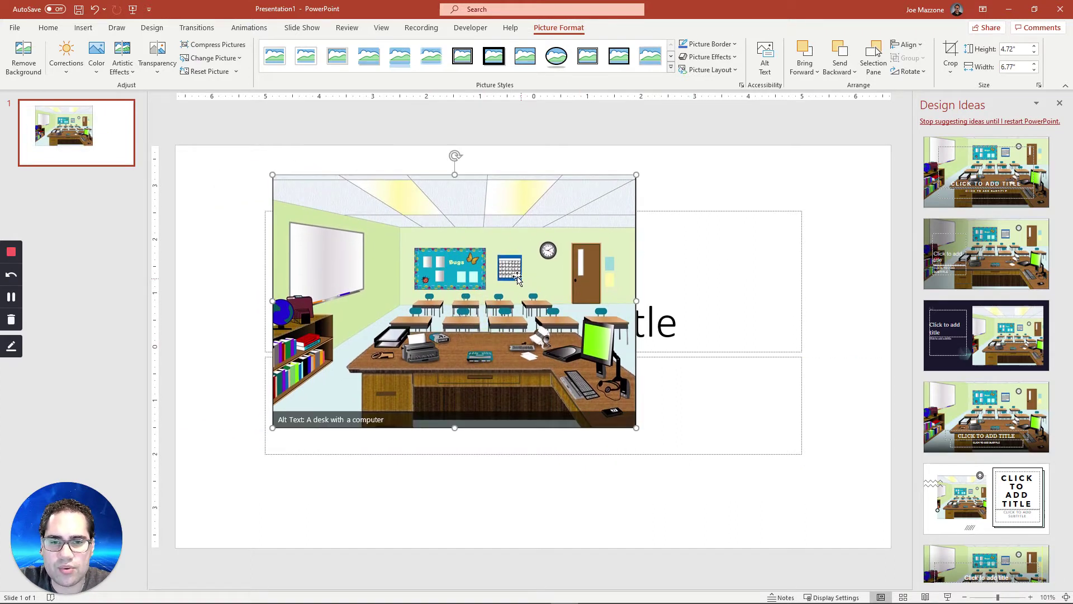
{"action": "right_click", "coordinate": [474, 246]}
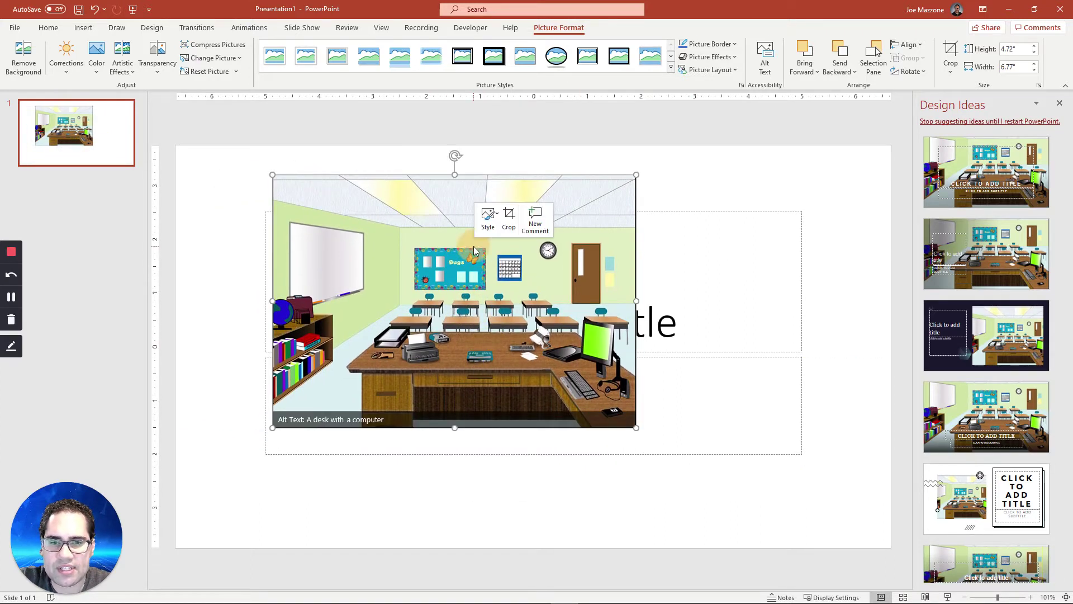
{"action": "left_click", "coordinate": [614, 325]}
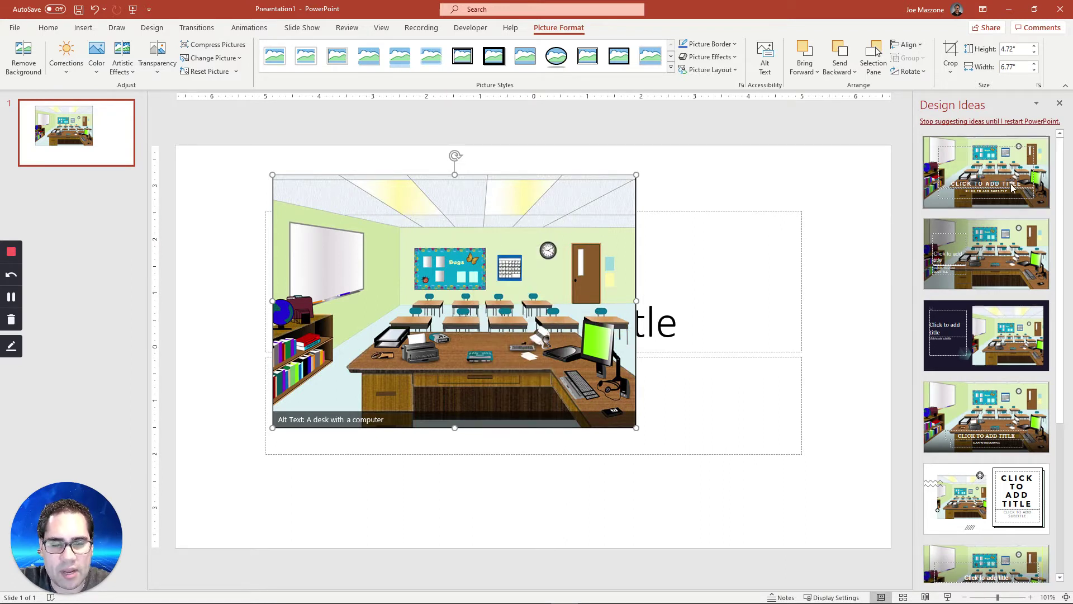
- Apply the first Design Ideas layout so the classroom picture fills the slide behind the title
{"action": "left_click", "coordinate": [1040, 170]}
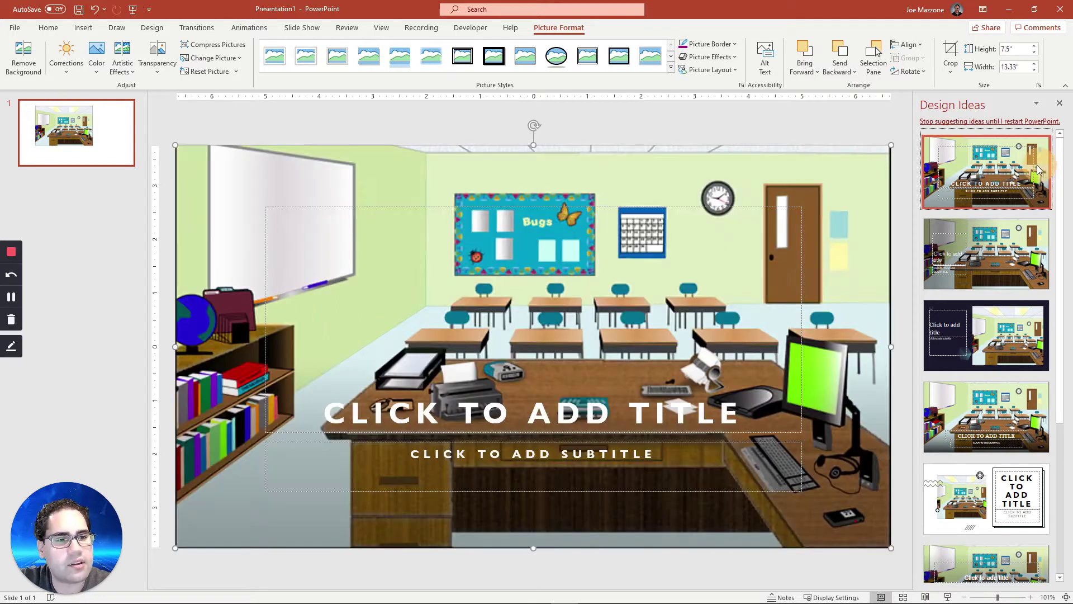
{"action": "left_click", "coordinate": [374, 489]}
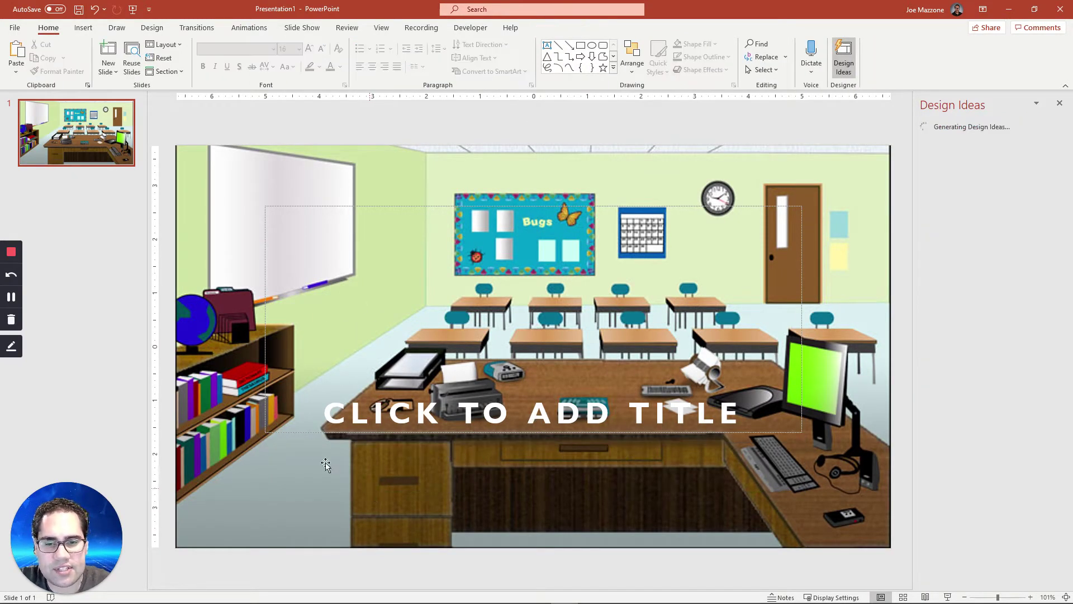
{"action": "left_click", "coordinate": [264, 396]}
{"action": "key", "text": "Delete"}
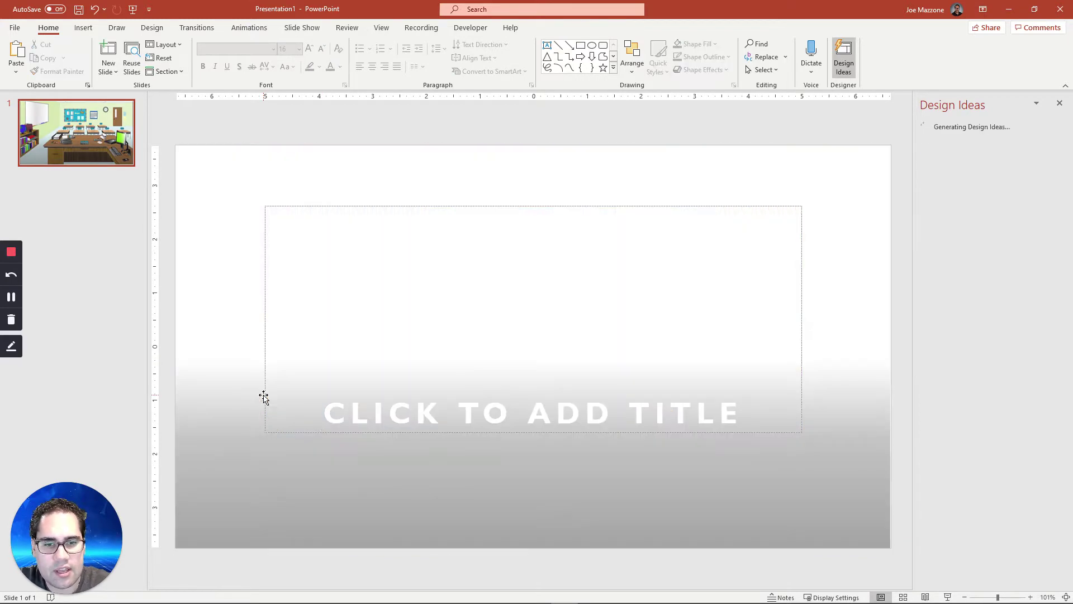
{"action": "key", "text": "ctrl+z"}
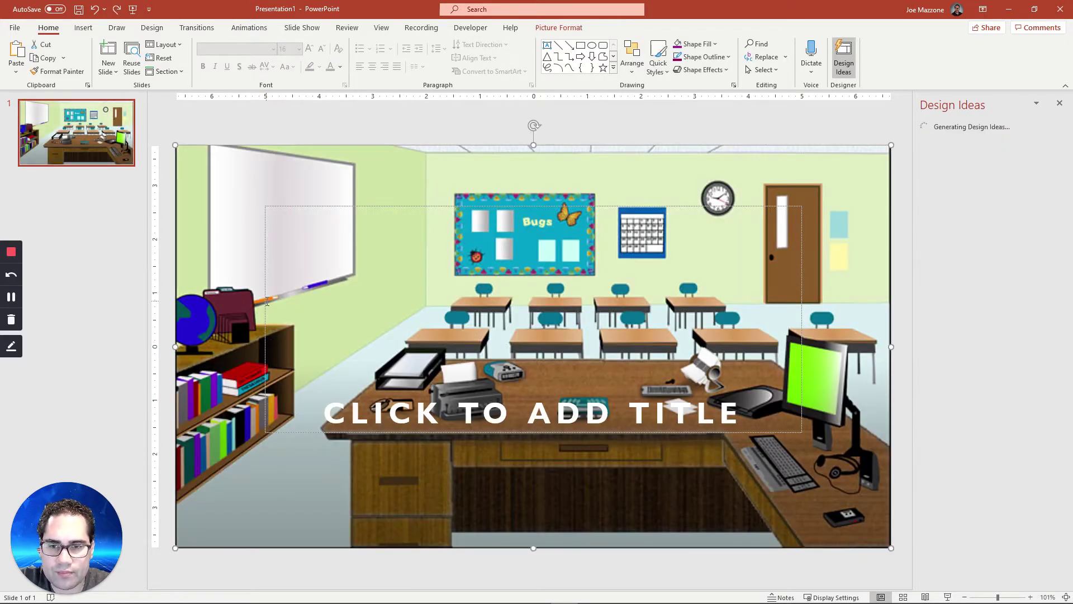
{"action": "left_click", "coordinate": [267, 303]}
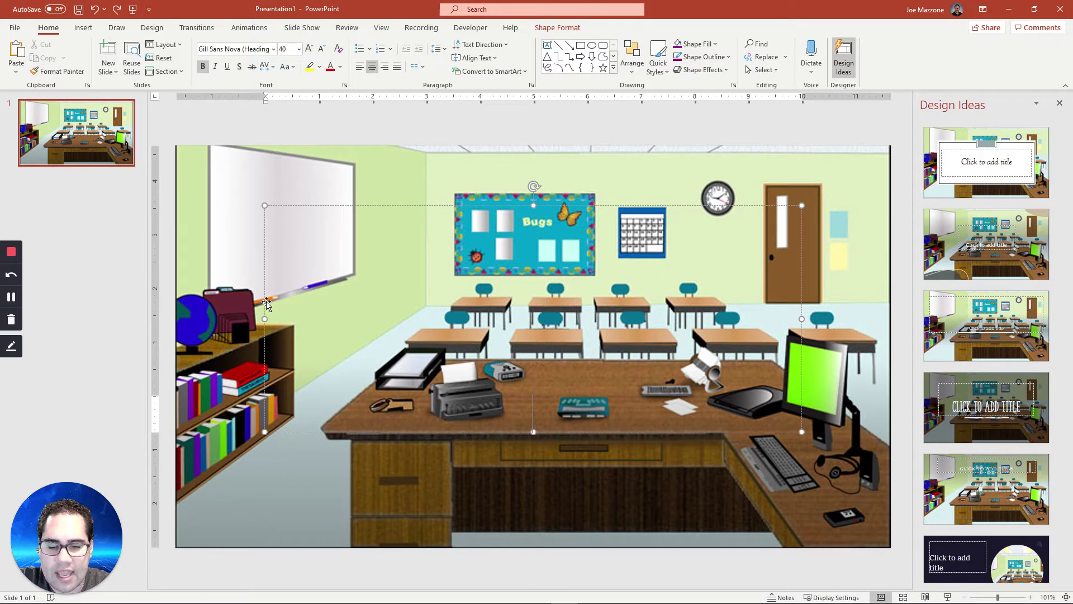
{"action": "left_click", "coordinate": [296, 207]}
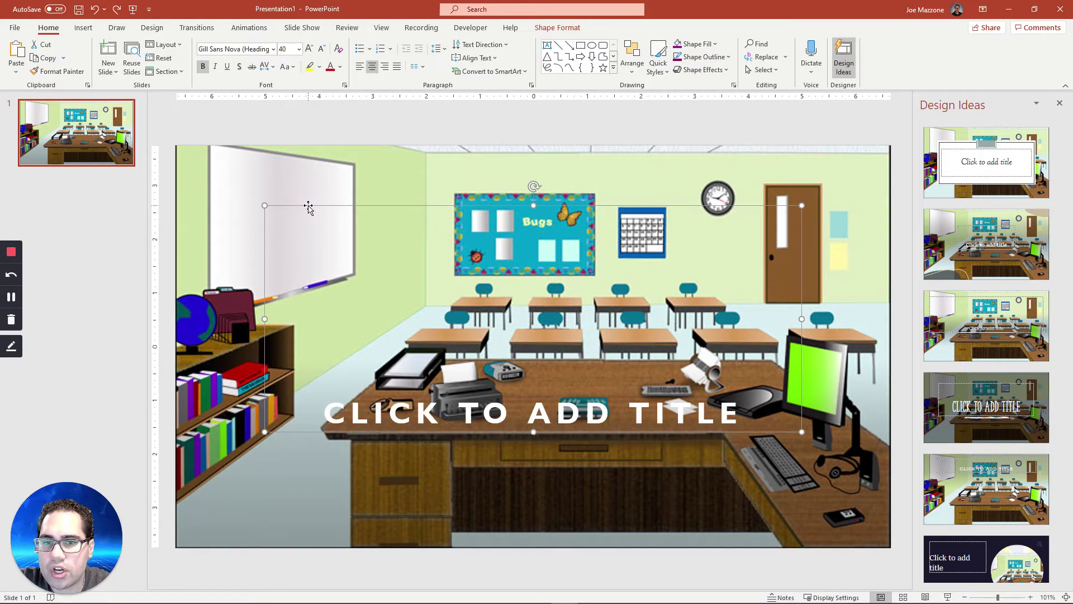
{"action": "left_click", "coordinate": [309, 207]}
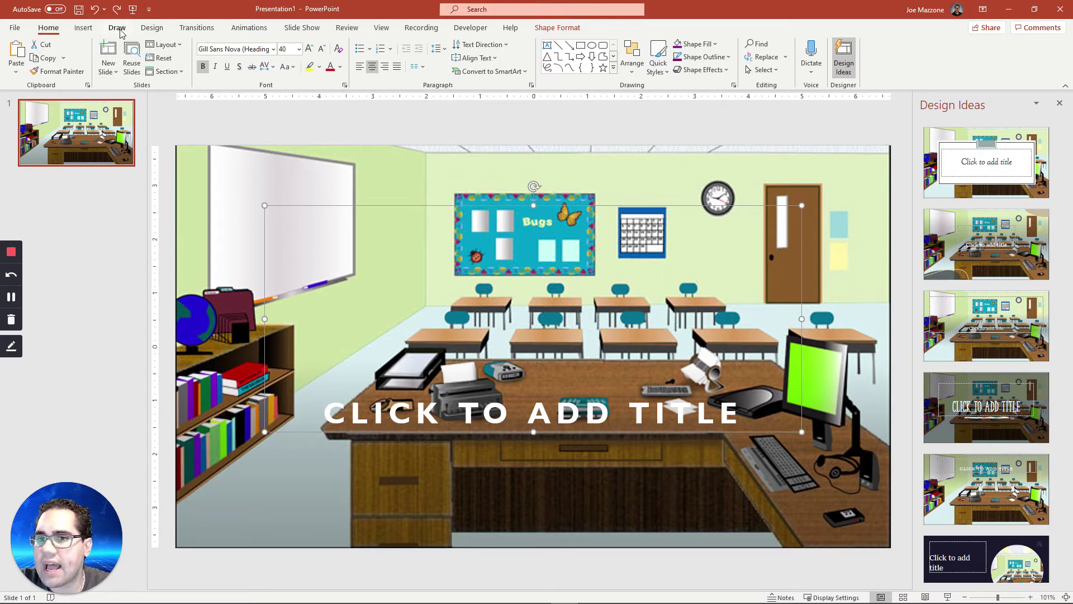
- Search Online Pictures for Superman ('supe'), allow non-Creative Commons results, and insert the flying Superman figure
{"action": "left_click", "coordinate": [84, 28]}
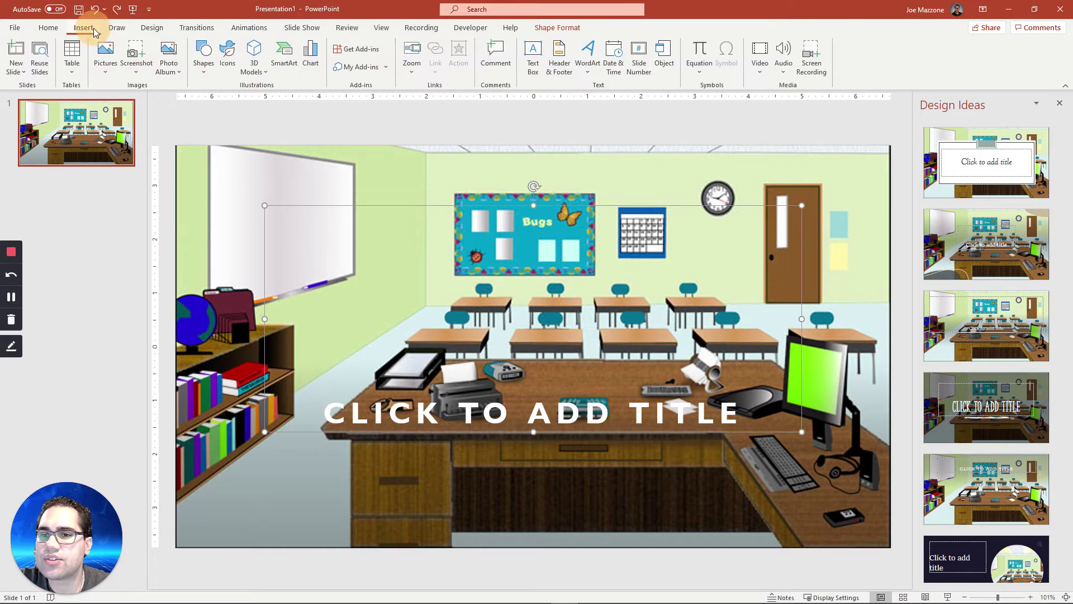
{"action": "left_click", "coordinate": [109, 73]}
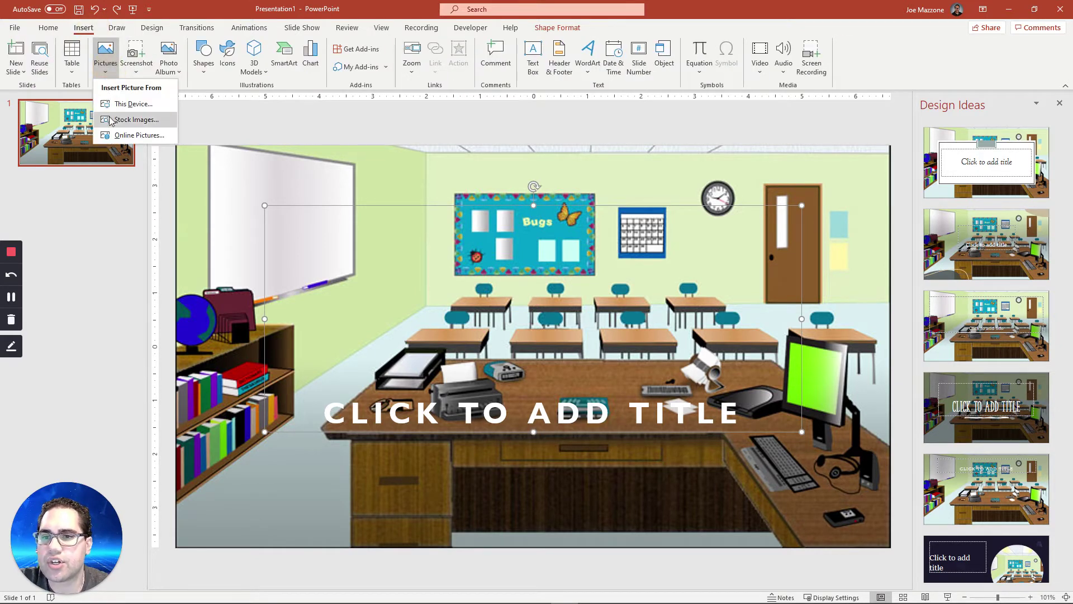
{"action": "left_click", "coordinate": [143, 134]}
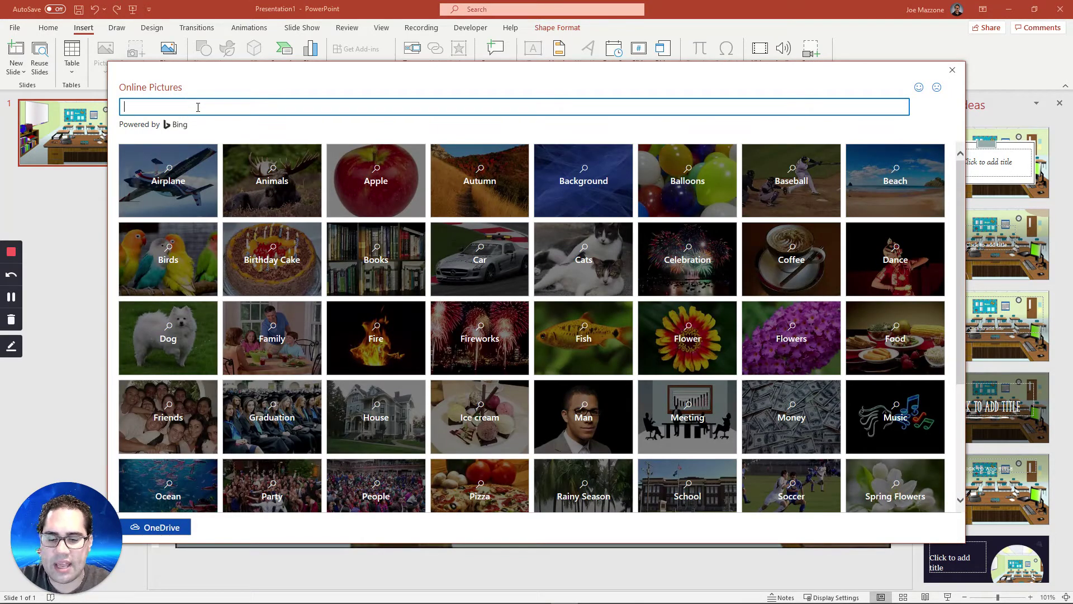
{"action": "type", "text": "superman"}
{"action": "key", "text": "Return"}
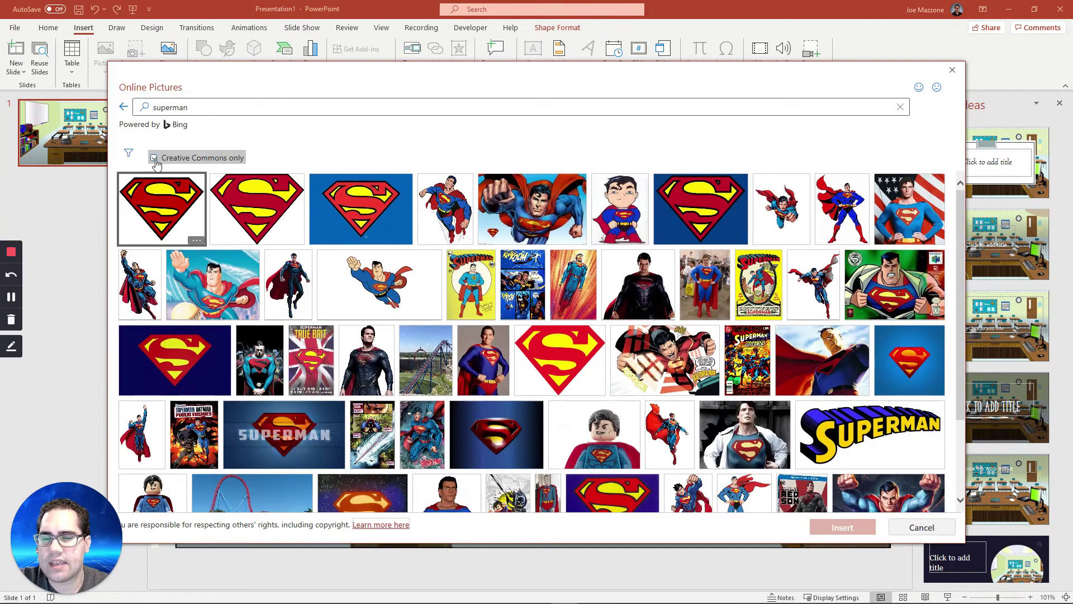
{"action": "left_click", "coordinate": [156, 159]}
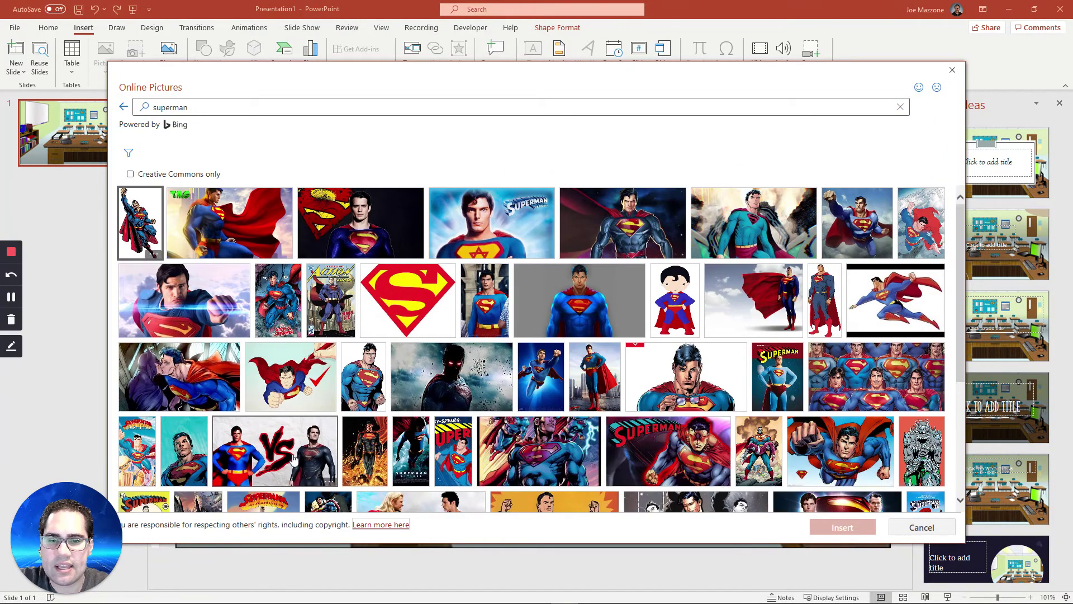
{"action": "left_click", "coordinate": [142, 228]}
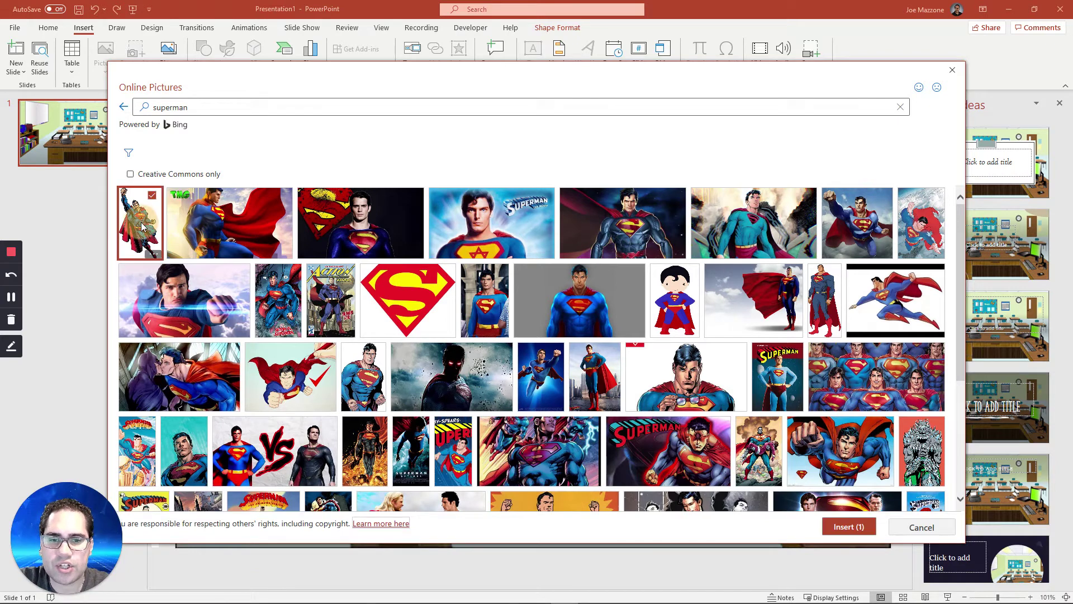
{"action": "left_click", "coordinate": [843, 527]}
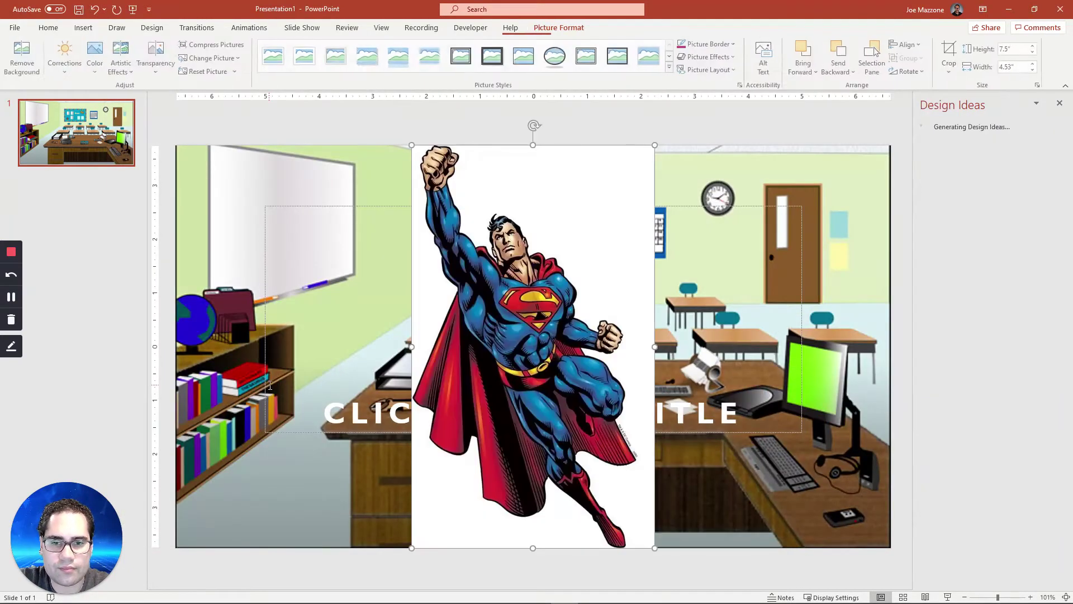
- Resize the Superman picture to about 5.23 × 3.16 in and move it toward the slide centre
{"action": "left_click_drag", "start_coordinate": [659, 154], "coordinate": [551, 291]}
{"action": "left_click_drag", "start_coordinate": [456, 408], "coordinate": [399, 345]}
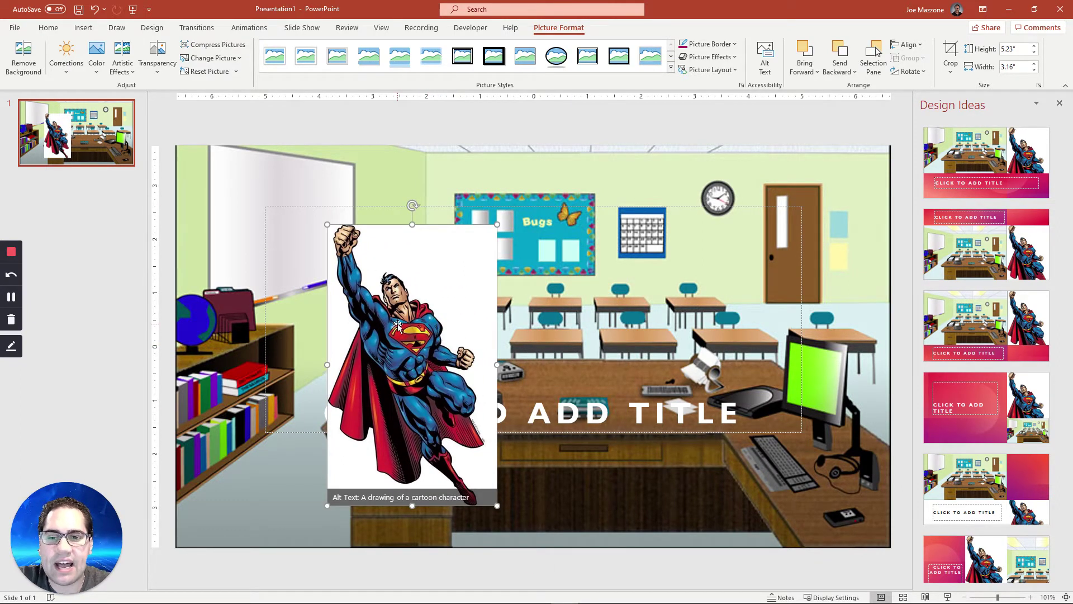
{"action": "left_click_drag", "start_coordinate": [416, 322], "coordinate": [438, 305]}
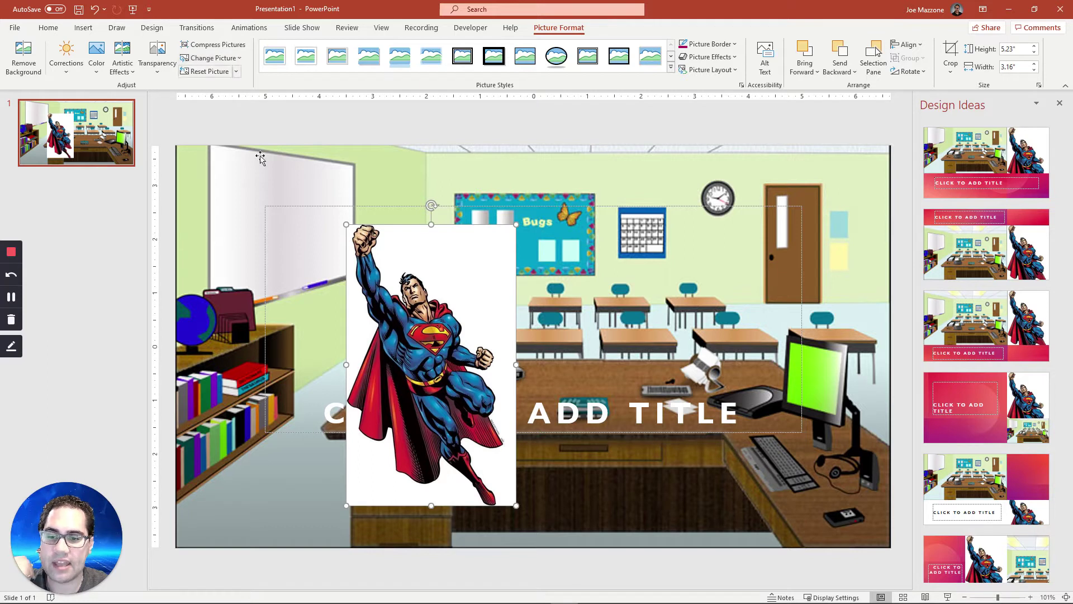
{"action": "left_click_drag", "start_coordinate": [408, 333], "coordinate": [504, 317]}
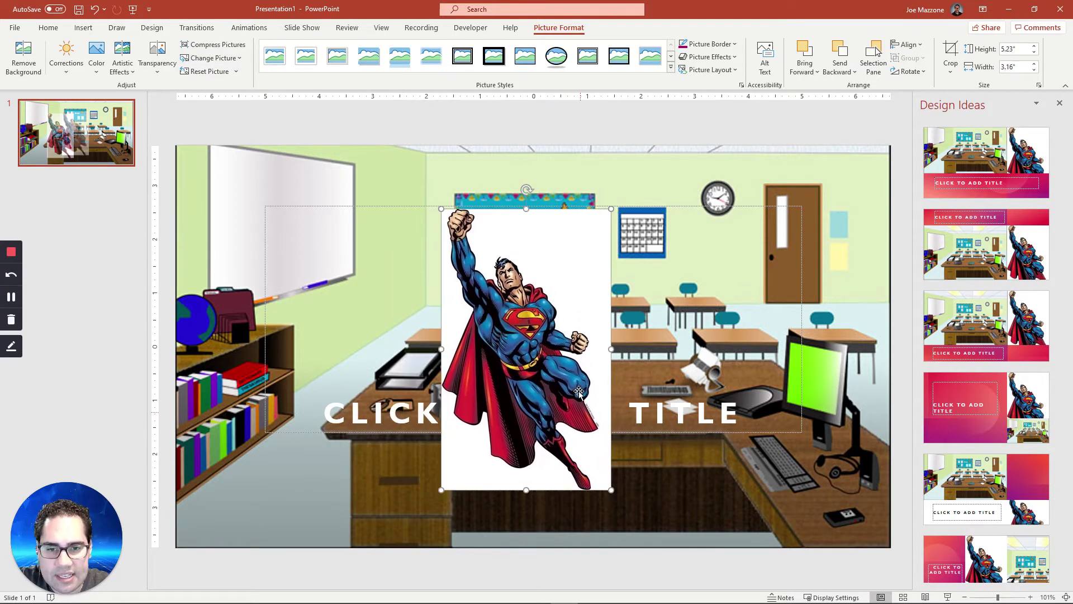
- Make Superman's white background transparent, shrink him to 3.14 × 1.89 in, and place him on the whiteboard
{"action": "left_click", "coordinate": [97, 63]}
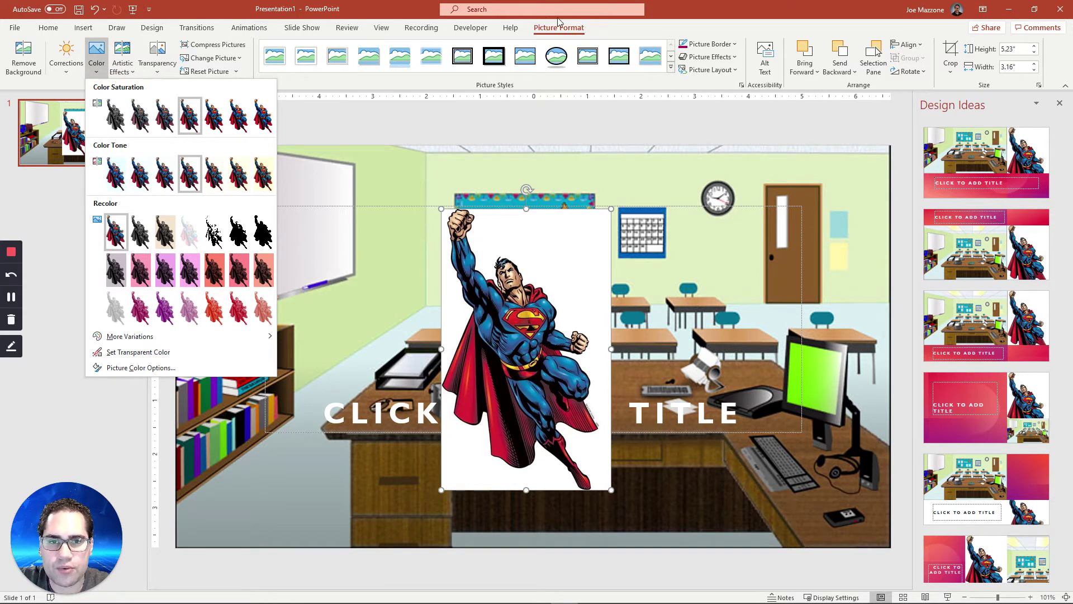
{"action": "left_click", "coordinate": [121, 352]}
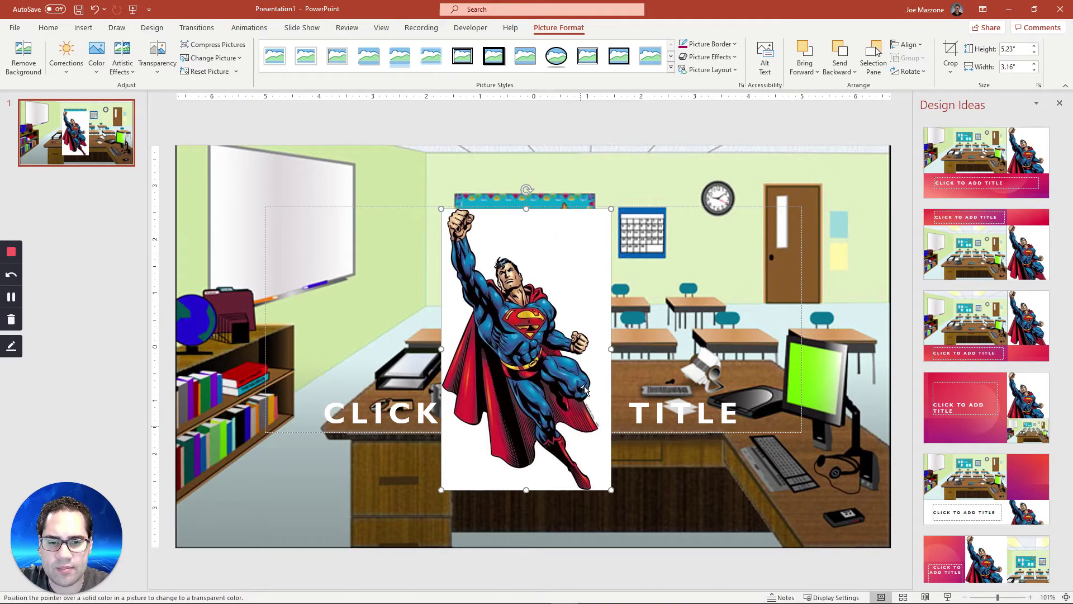
{"action": "left_click", "coordinate": [565, 243]}
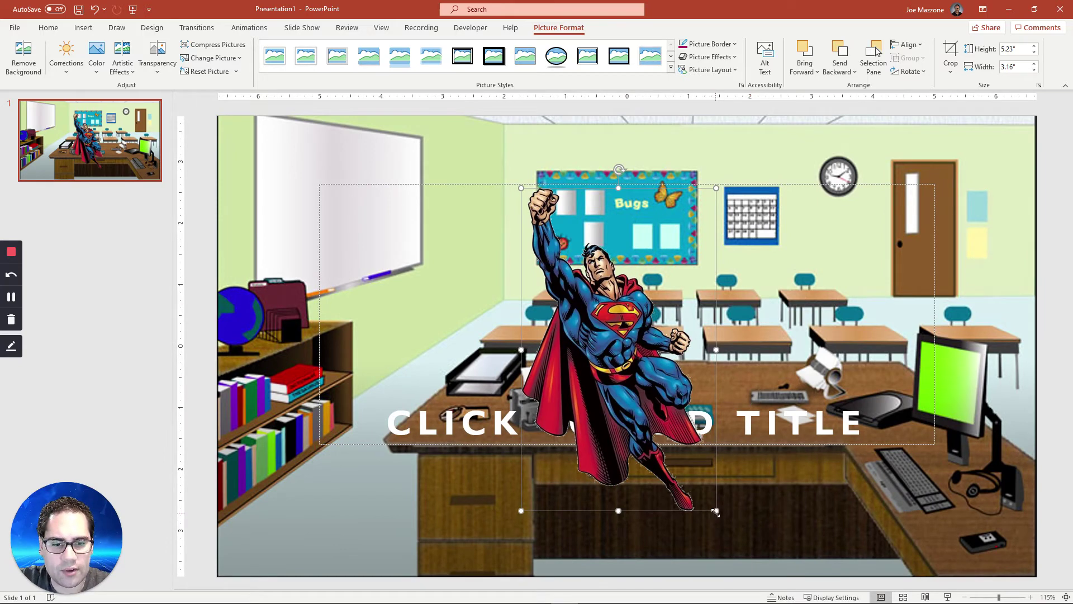
{"action": "left_click_drag", "start_coordinate": [716, 511], "coordinate": [638, 382]}
{"action": "left_click_drag", "start_coordinate": [589, 259], "coordinate": [367, 220]}
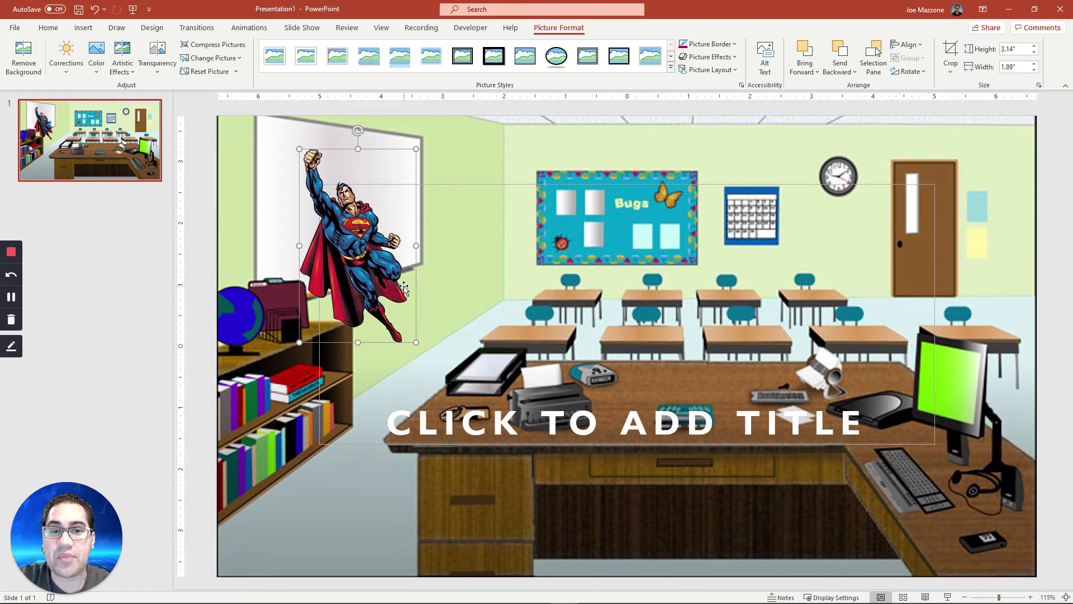
- Search Online Pictures for 'laptop' with Creative Commons only turned off
{"action": "left_click", "coordinate": [92, 30]}
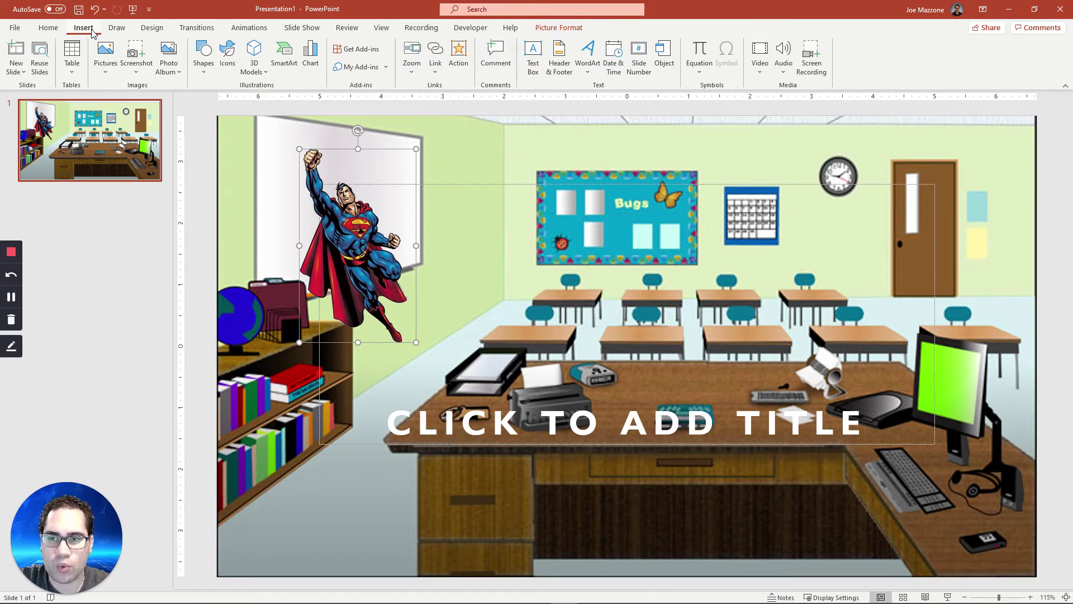
{"action": "left_click", "coordinate": [107, 62]}
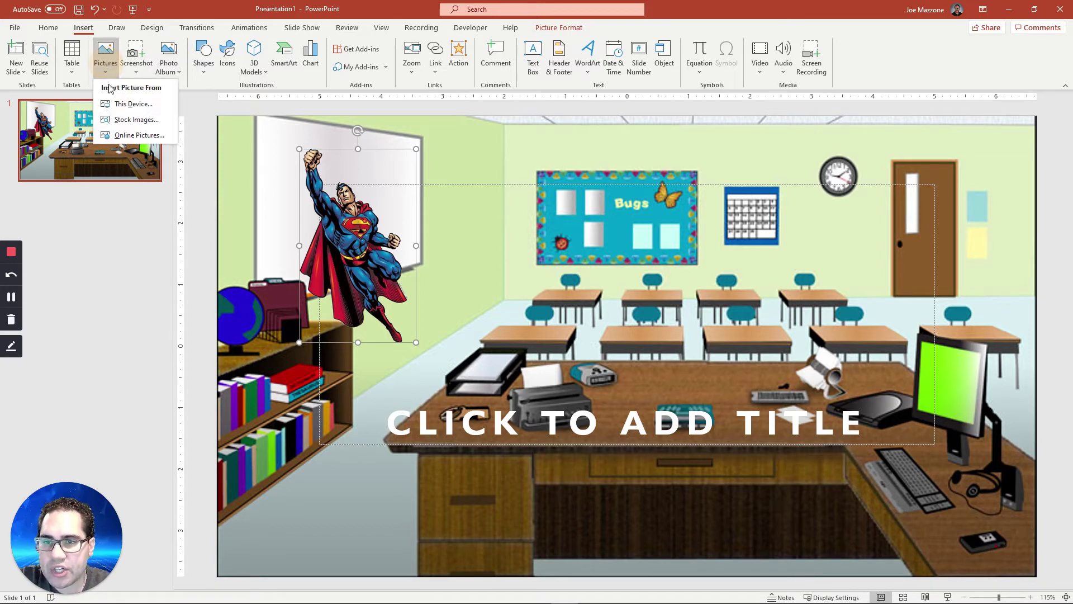
{"action": "left_click", "coordinate": [129, 133]}
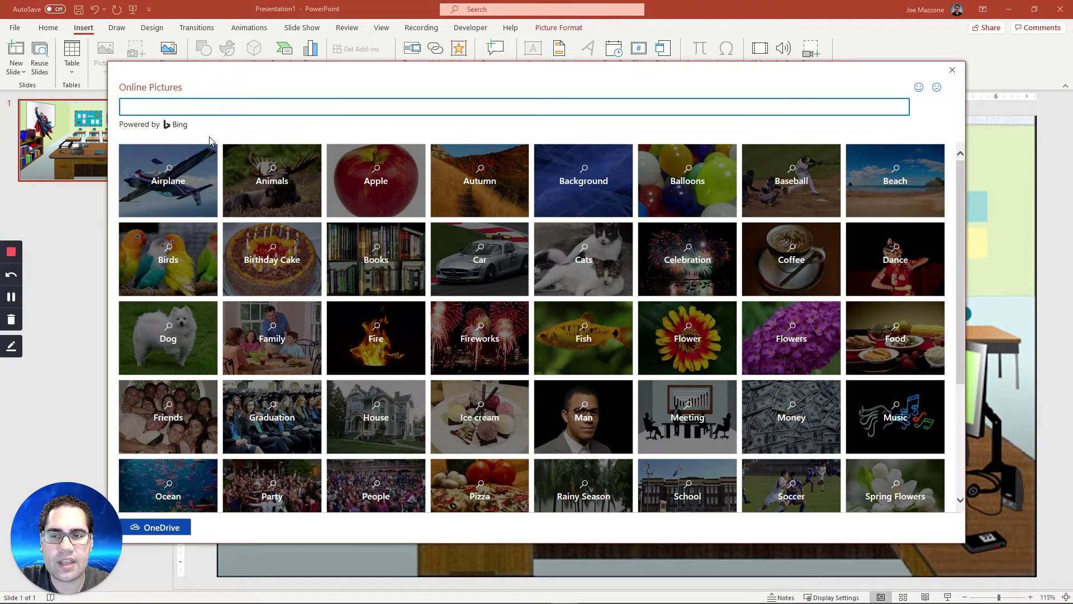
{"action": "left_click", "coordinate": [220, 111]}
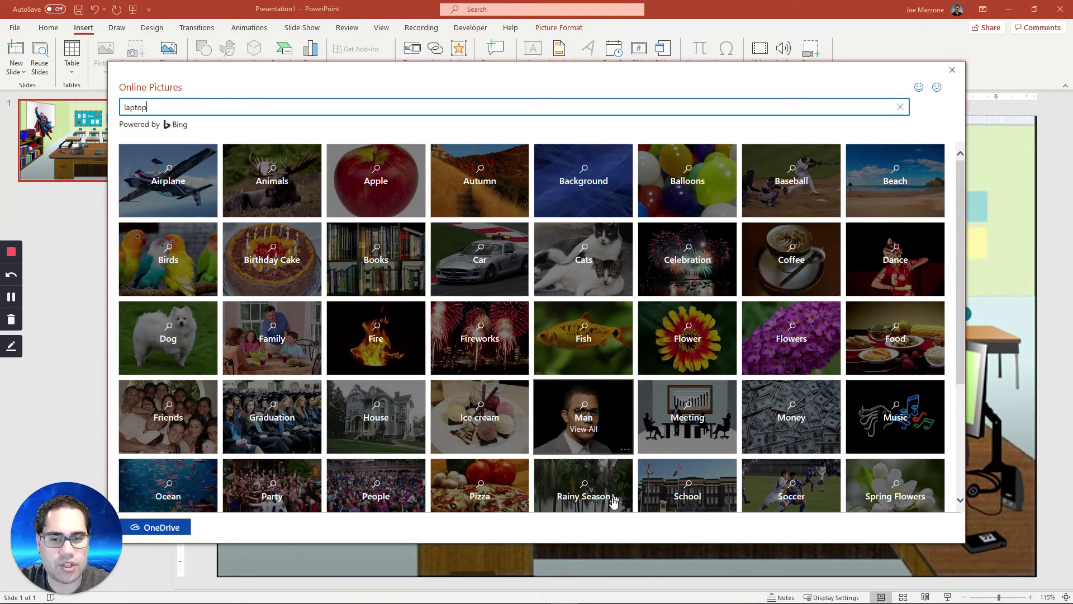
{"action": "key", "text": "Return"}
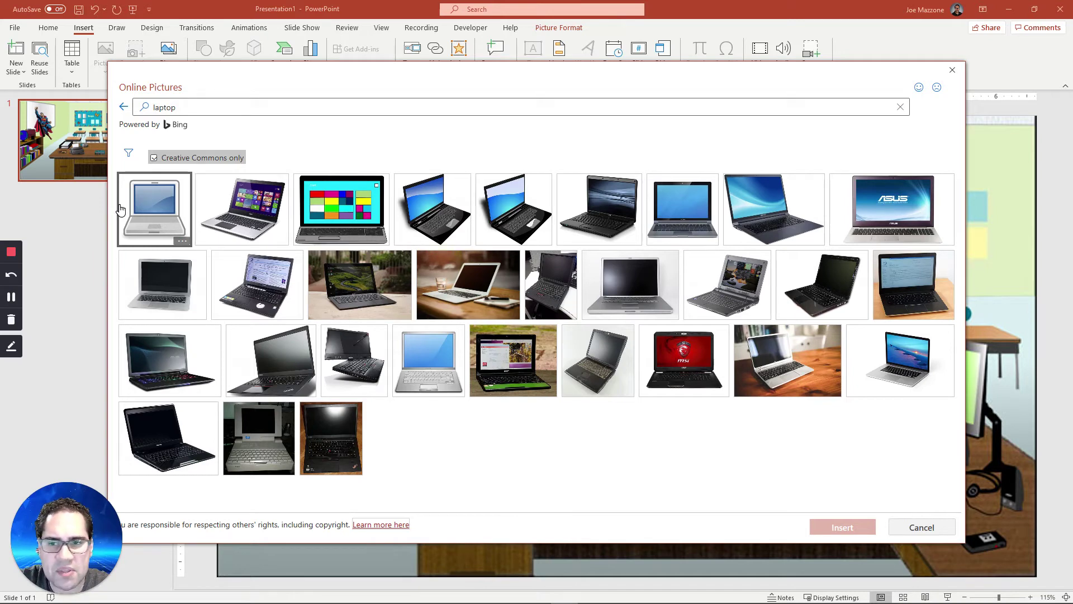
{"action": "left_click", "coordinate": [164, 160]}
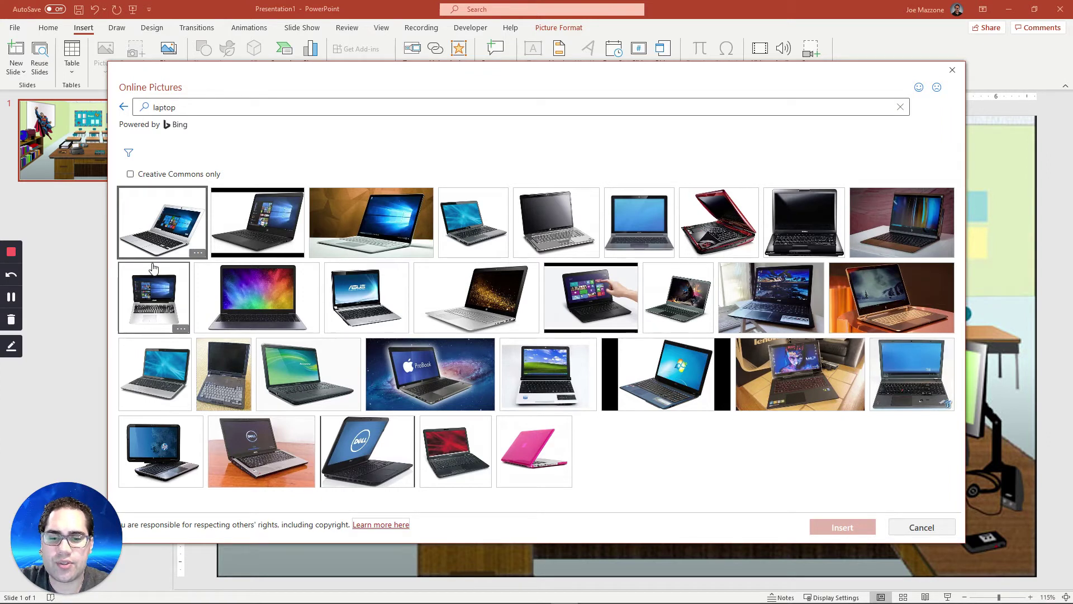
{"action": "left_click", "coordinate": [183, 101]}
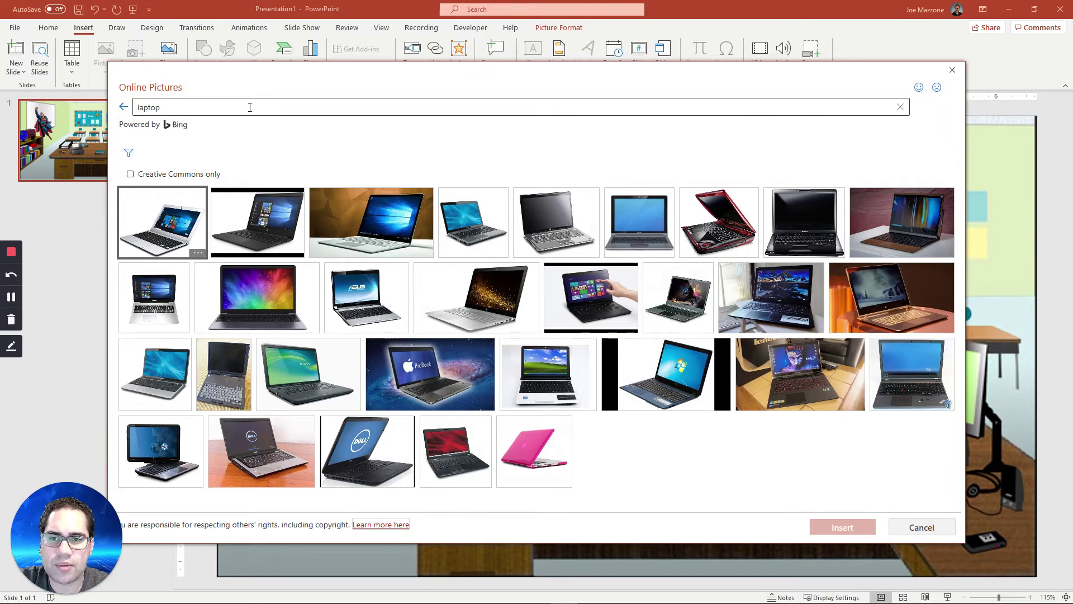
{"action": "left_click", "coordinate": [289, 127]}
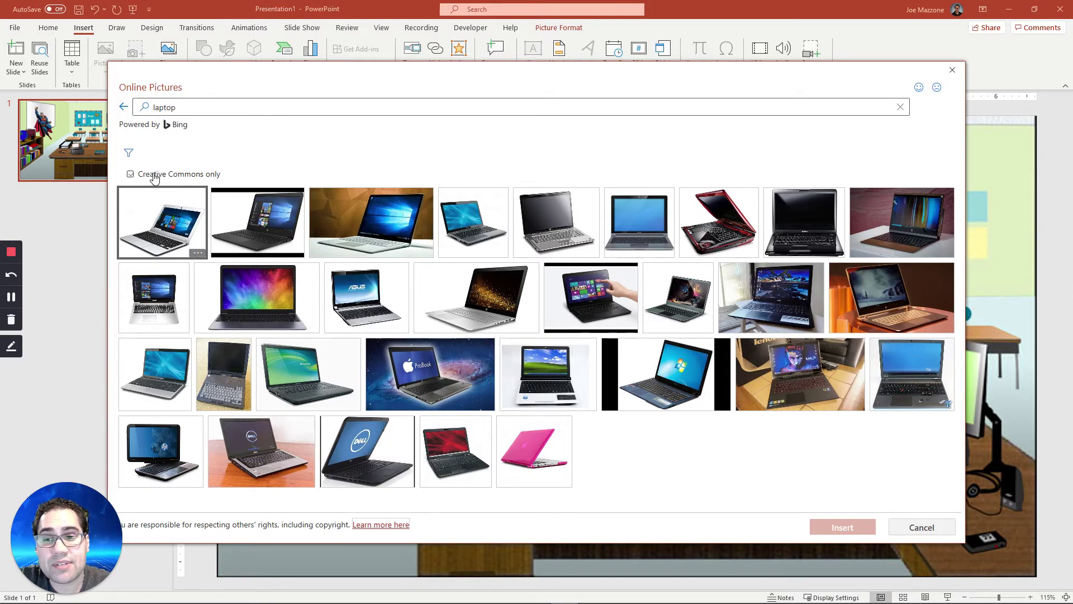
{"action": "left_click", "coordinate": [130, 153]}
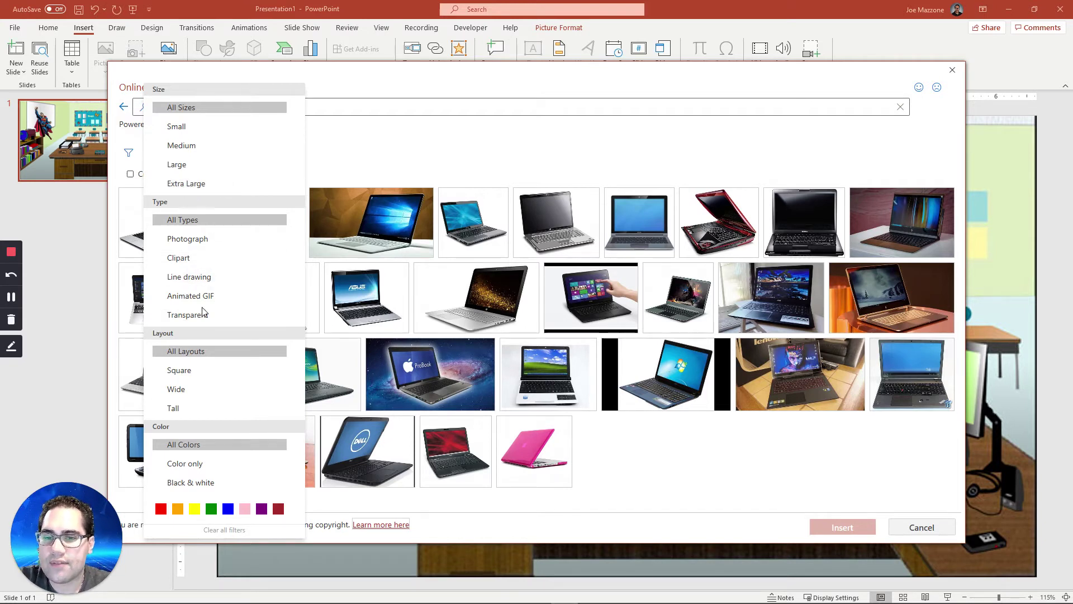
- Filter the laptop results to Transparent images under Type
{"action": "left_click", "coordinate": [194, 241]}
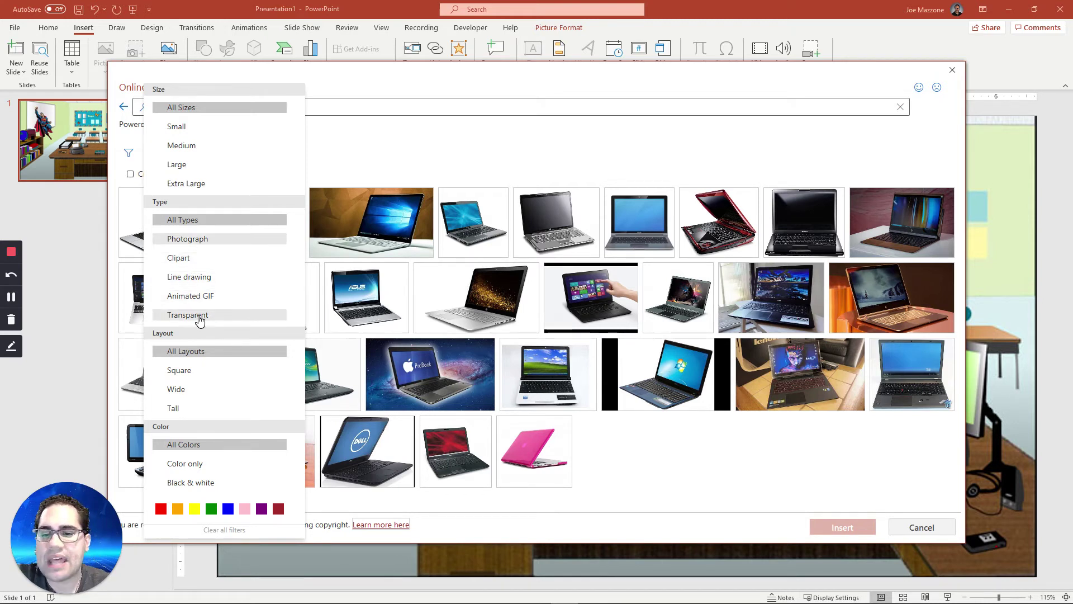
{"action": "left_click", "coordinate": [197, 297]}
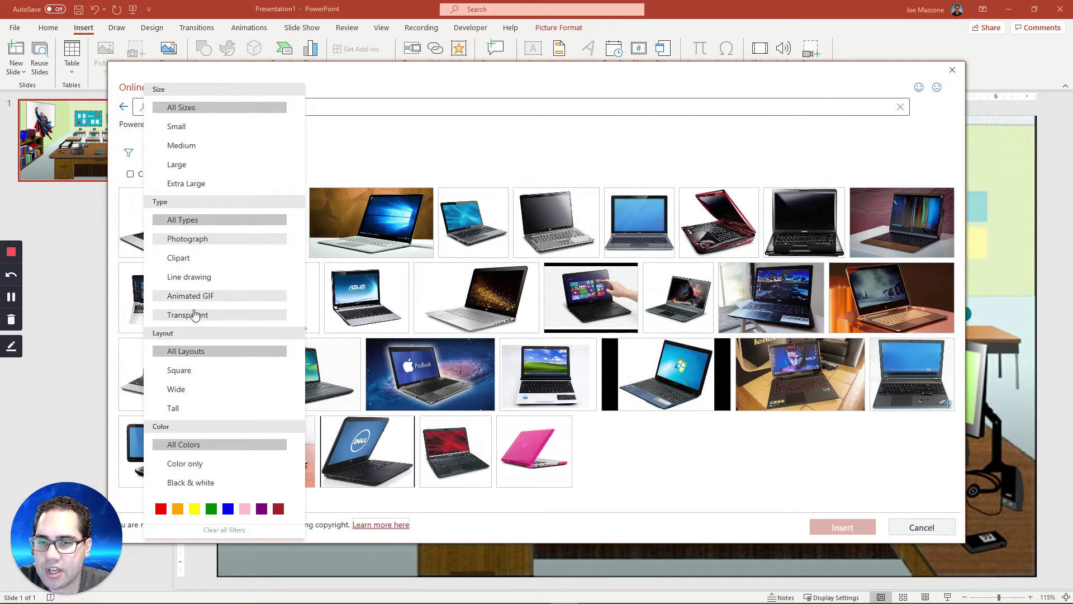
{"action": "left_click", "coordinate": [194, 314]}
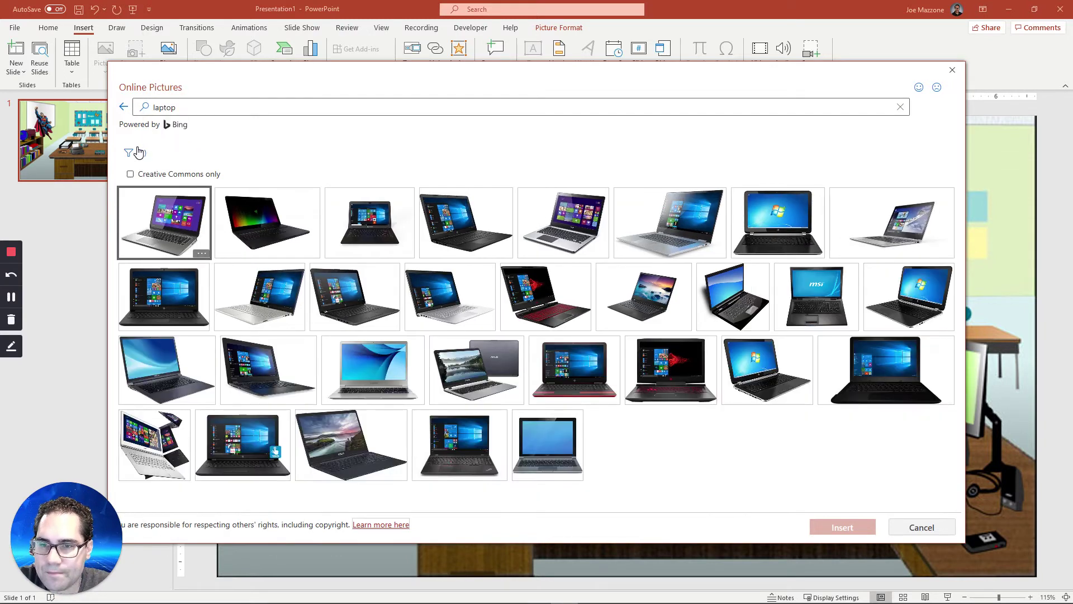
{"action": "left_click", "coordinate": [134, 152]}
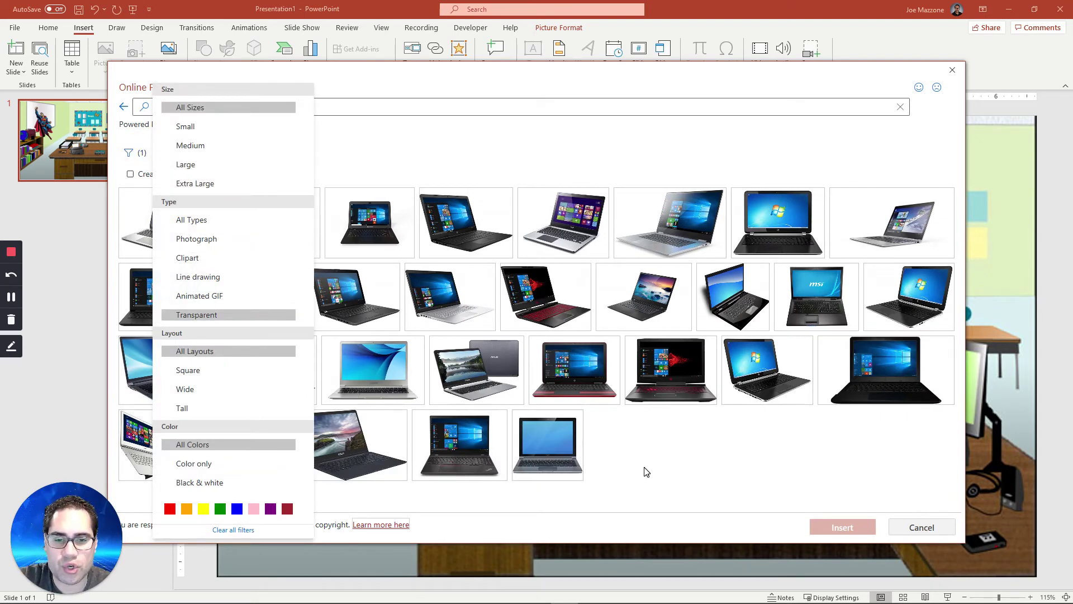
{"action": "left_click", "coordinate": [616, 484]}
- Insert the first transparent laptop, shrink it to about 2.24 × 2.91 in, and set it on the centre desk
{"action": "left_click", "coordinate": [184, 229]}
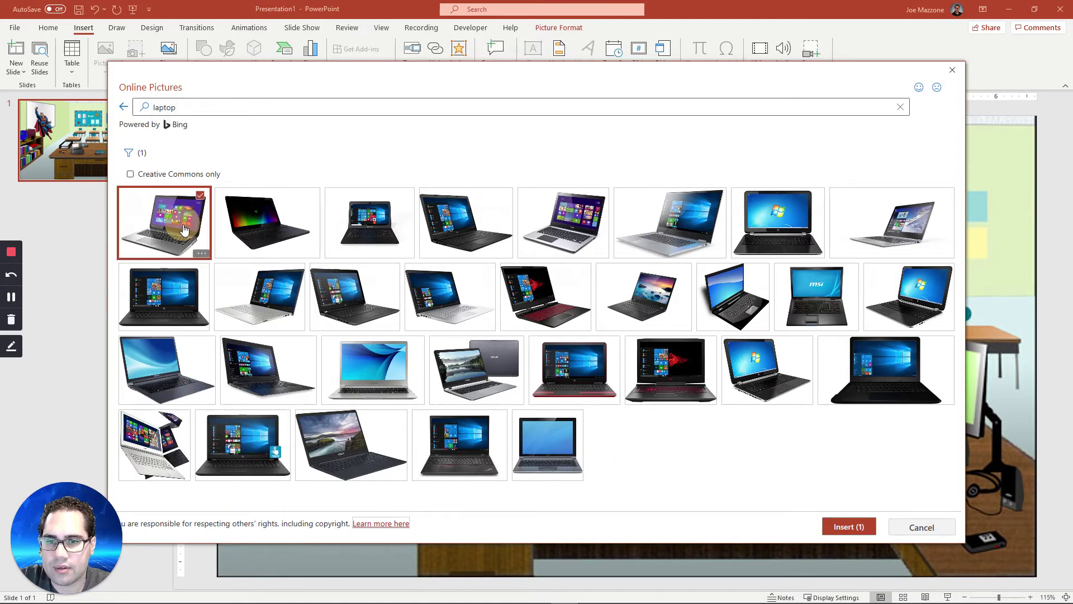
{"action": "left_click", "coordinate": [848, 527]}
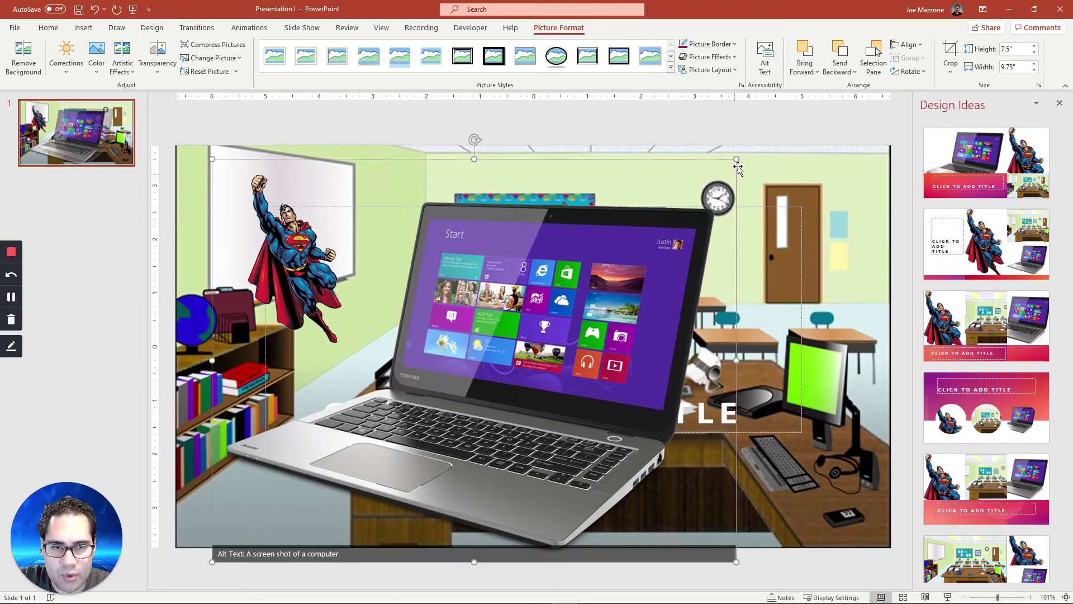
{"action": "left_click_drag", "start_coordinate": [795, 144], "coordinate": [615, 333]}
{"action": "left_click_drag", "start_coordinate": [548, 392], "coordinate": [586, 358]}
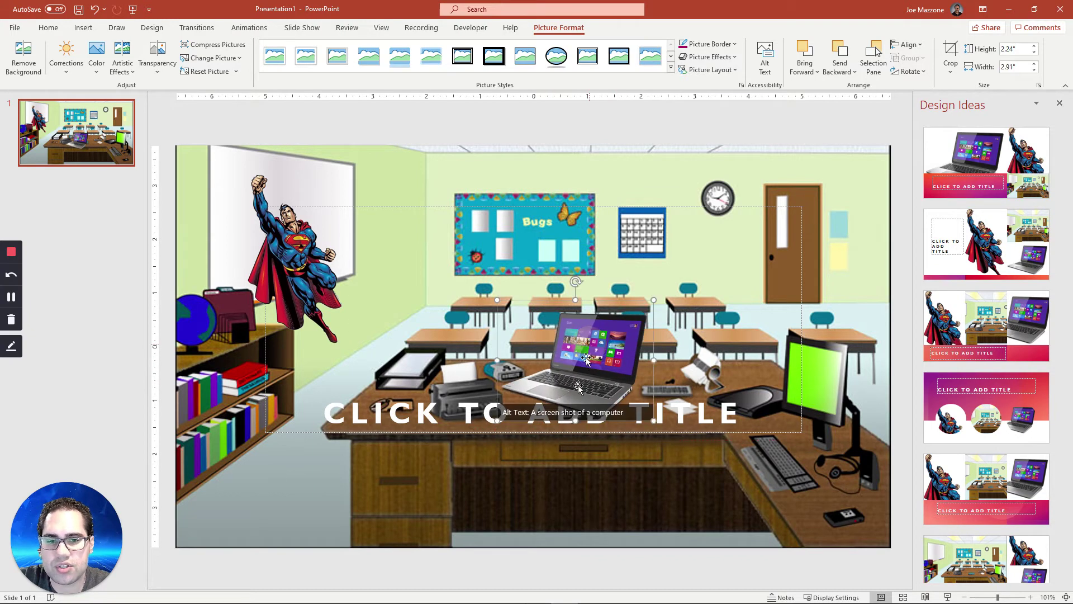
{"action": "left_click", "coordinate": [119, 424]}
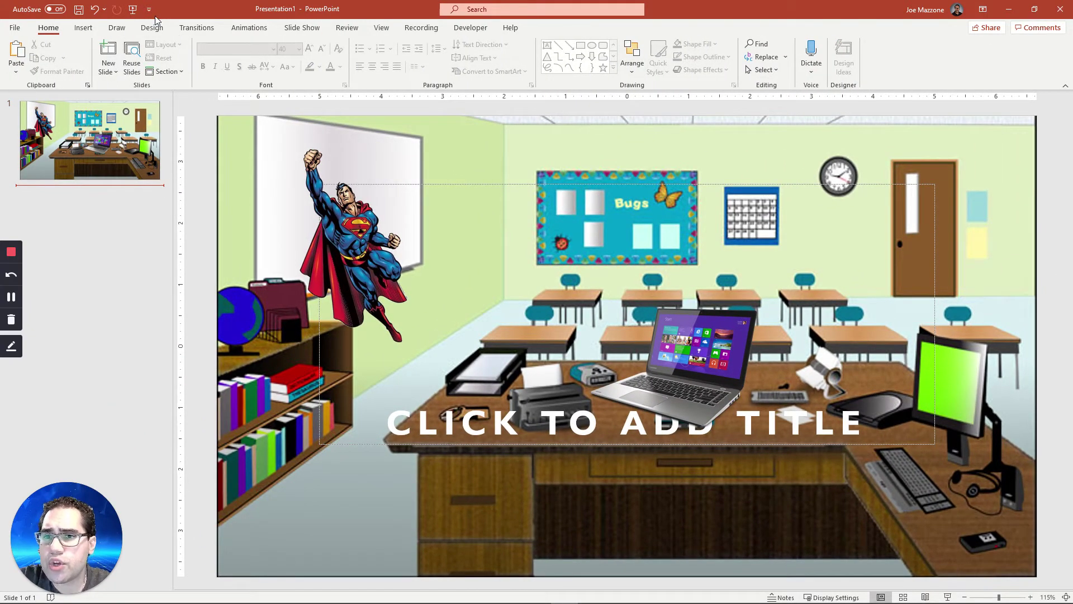
{"action": "left_click", "coordinate": [84, 28]}
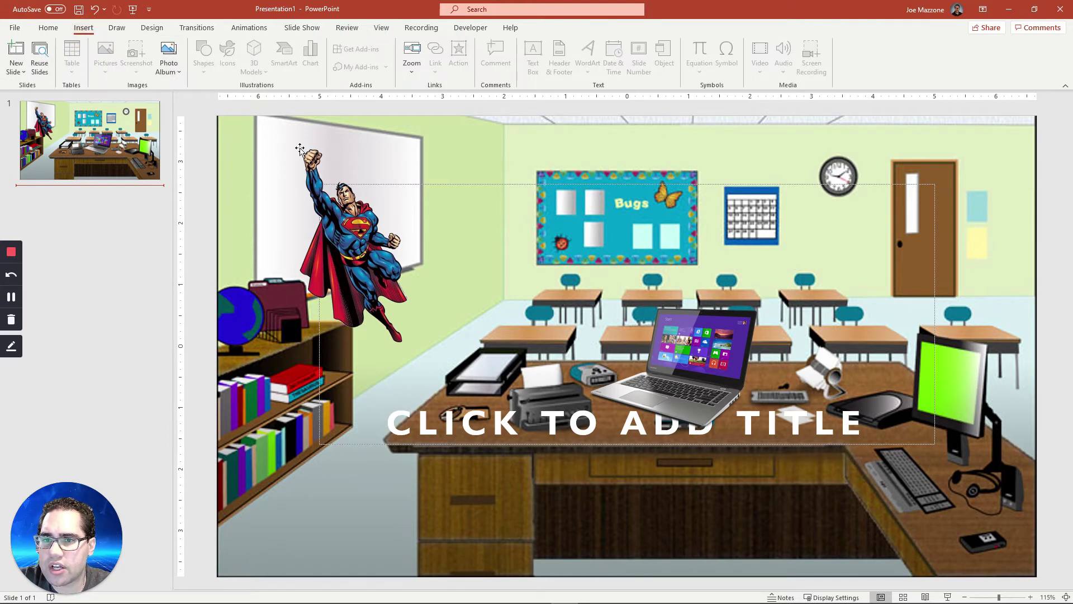
{"action": "left_click", "coordinate": [415, 144]}
{"action": "left_click", "coordinate": [97, 35]}
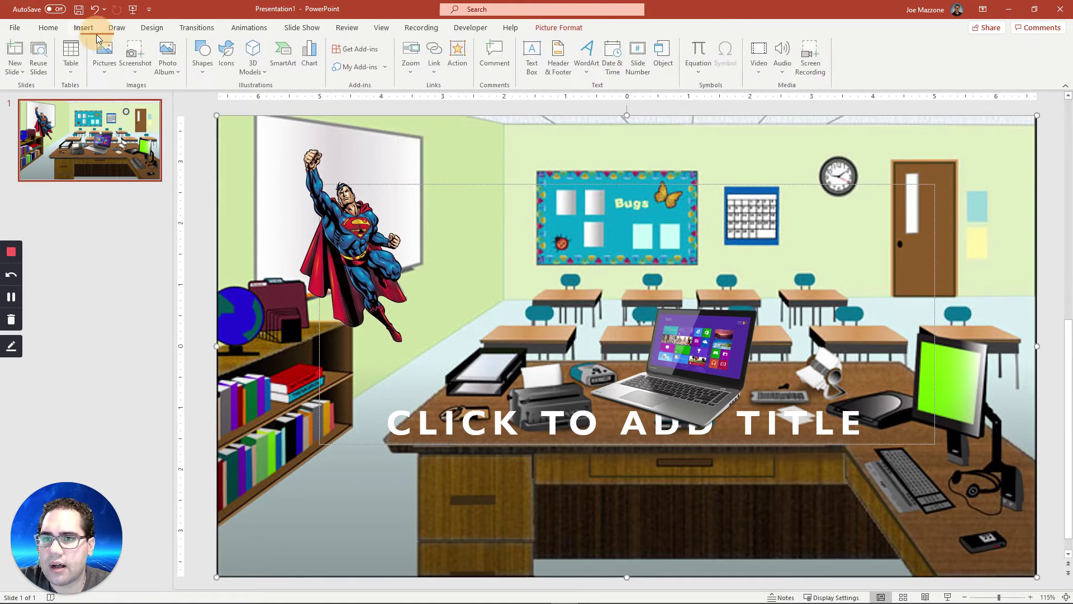
{"action": "left_click", "coordinate": [104, 54]}
{"action": "left_click", "coordinate": [141, 134]}
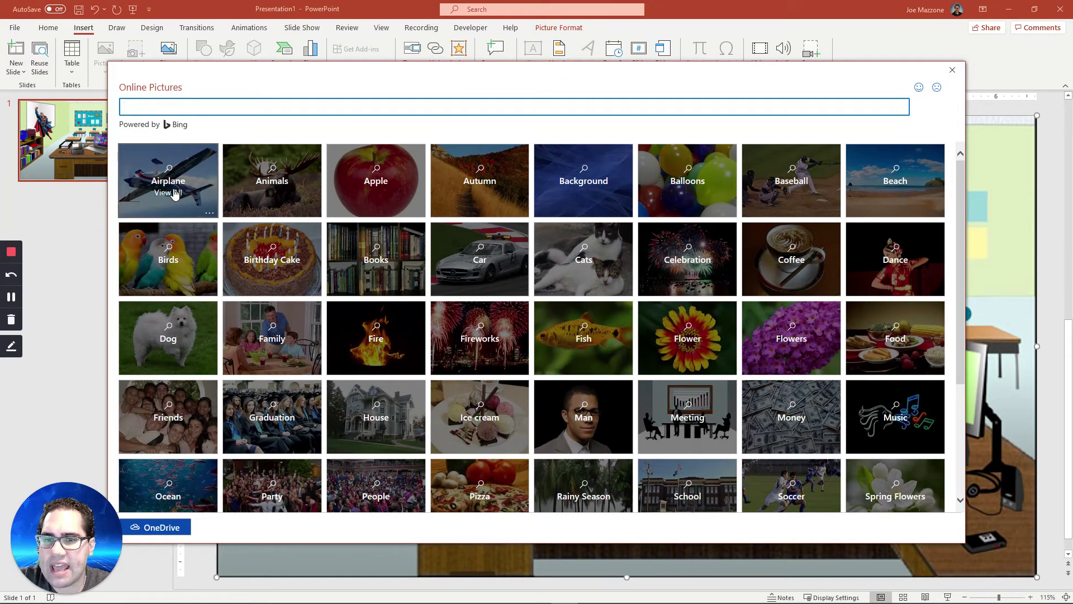
{"action": "left_click", "coordinate": [175, 193]}
{"action": "left_click", "coordinate": [129, 157]}
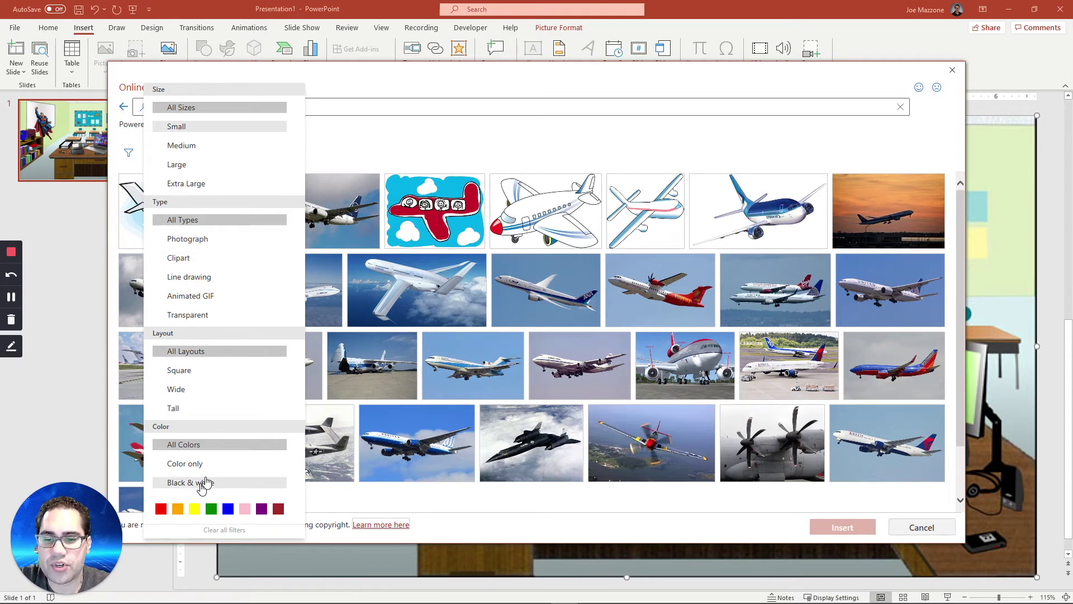
{"action": "left_click", "coordinate": [952, 70]}
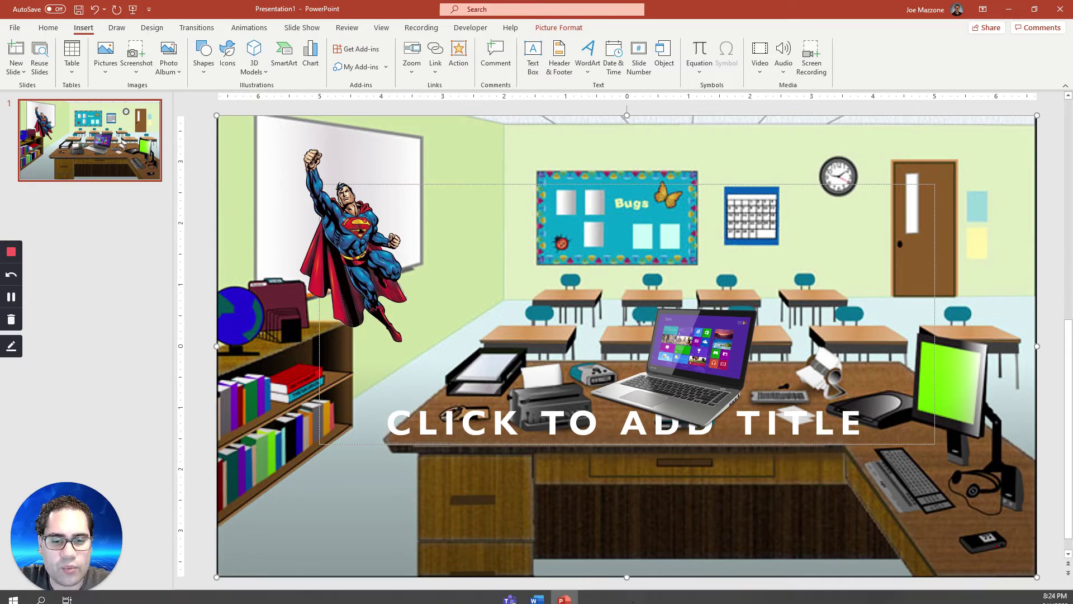
- Open Online Pictures for a blank Word document, then bring Word for the web forward maximized
{"action": "left_click", "coordinate": [537, 592]}
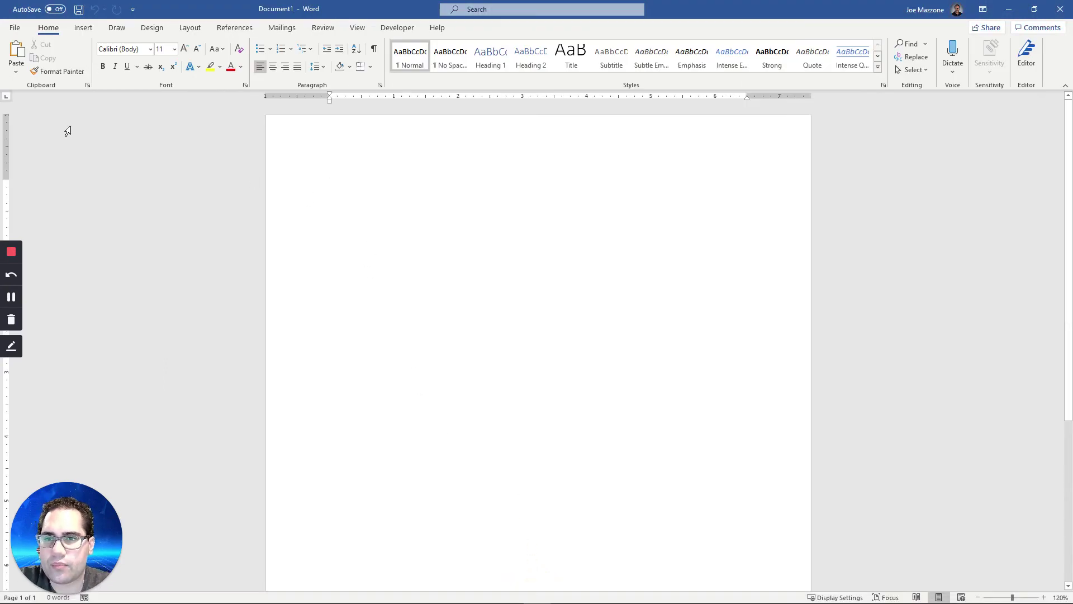
{"action": "left_click", "coordinate": [91, 31]}
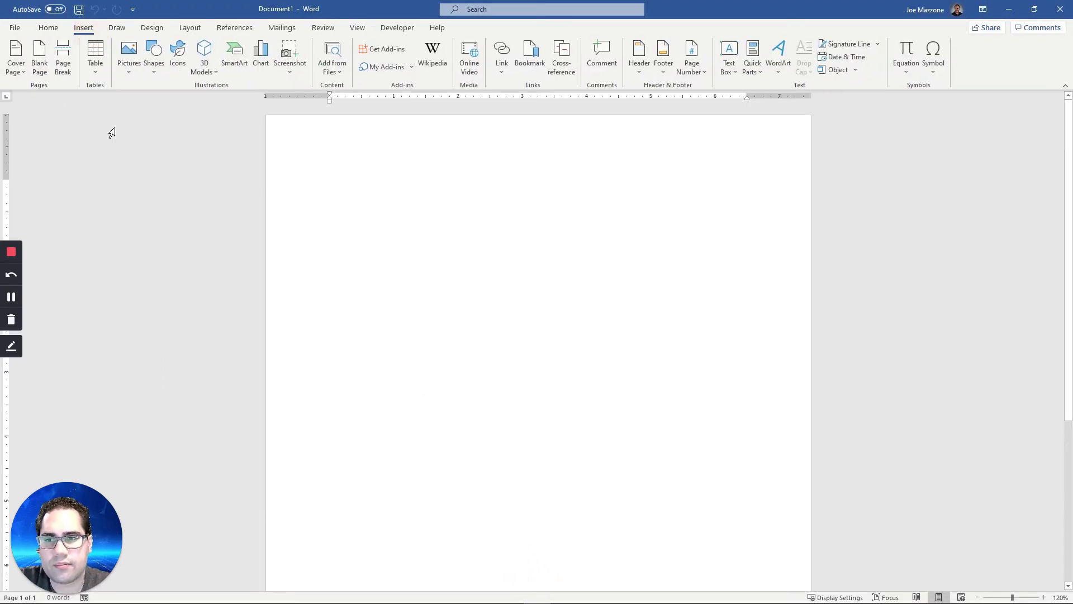
{"action": "left_click", "coordinate": [130, 70]}
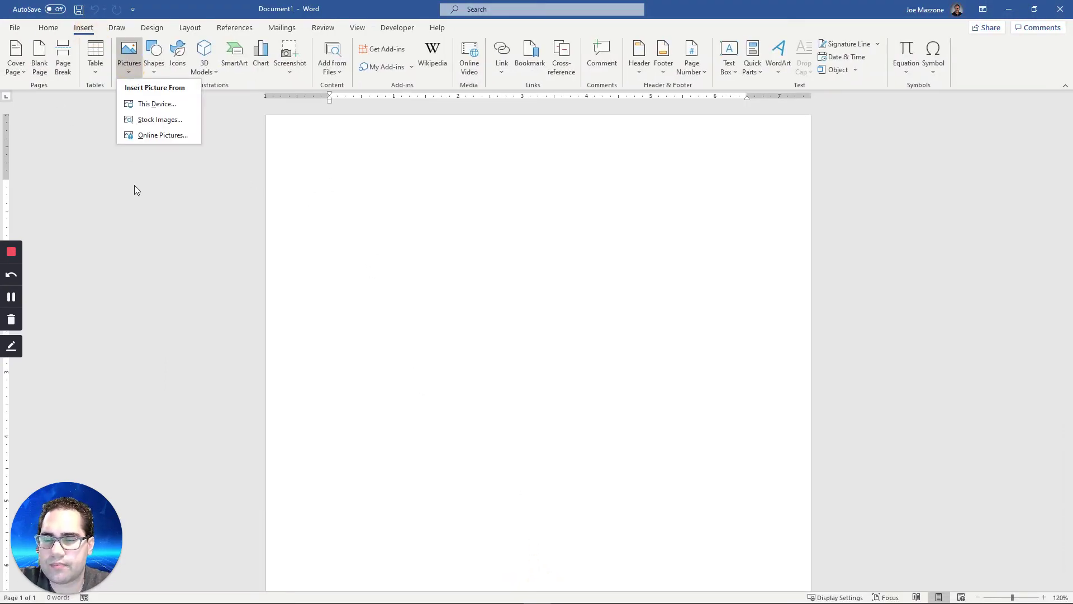
{"action": "left_click", "coordinate": [162, 136]}
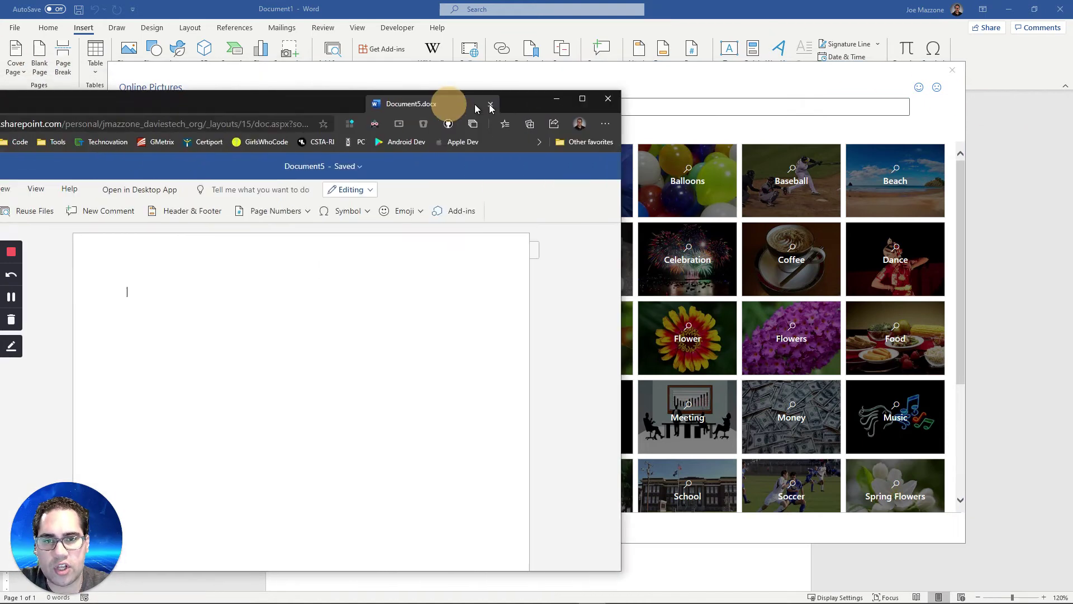
{"action": "left_click_drag", "start_coordinate": [479, 106], "coordinate": [671, 2]}
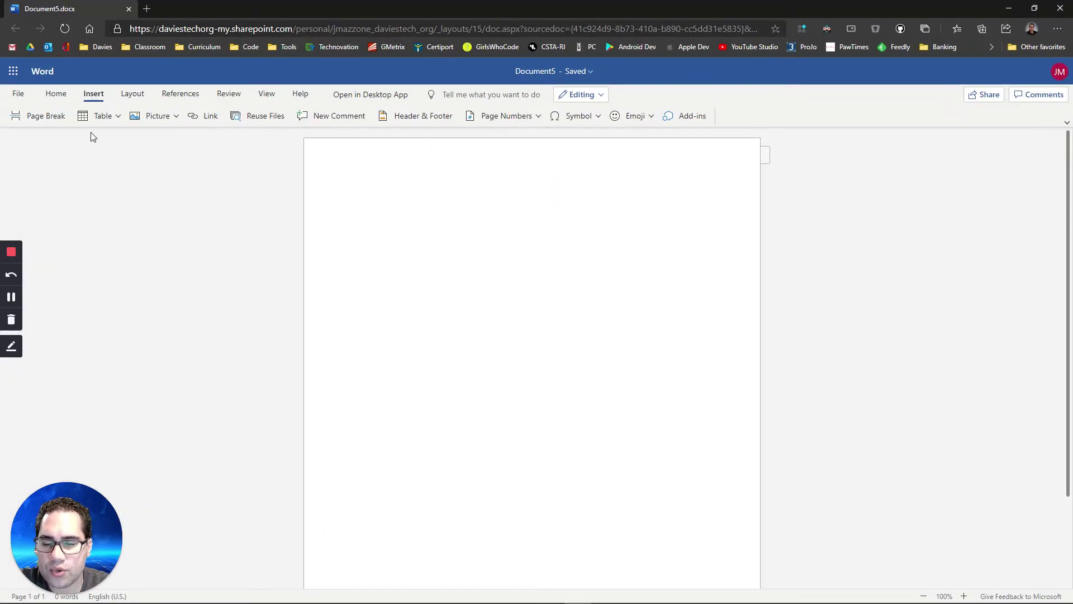
- Choose Bing as the picture source for the blank document
{"action": "left_click", "coordinate": [163, 120]}
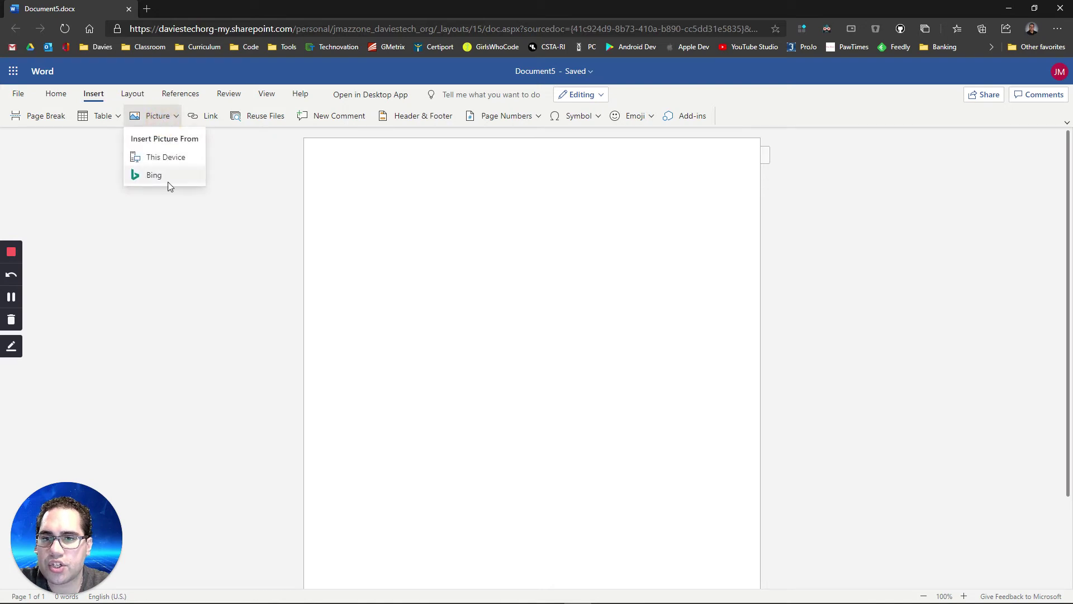
{"action": "left_click", "coordinate": [187, 179]}
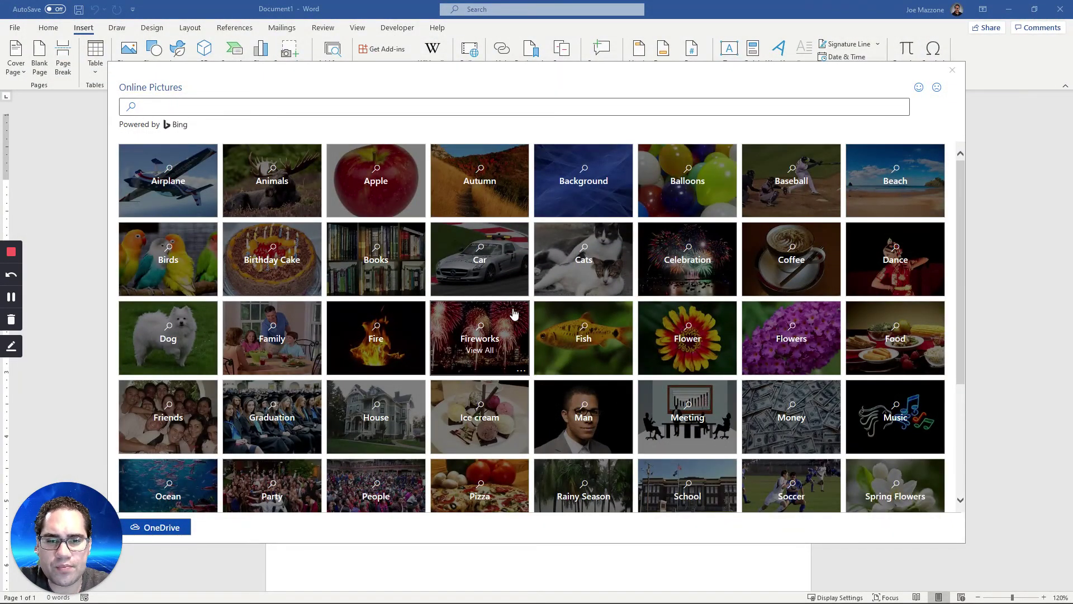
- Search Fish, turn off Creative Commons only, filter to Transparent, and insert the orange goldfish
{"action": "left_click", "coordinate": [584, 339]}
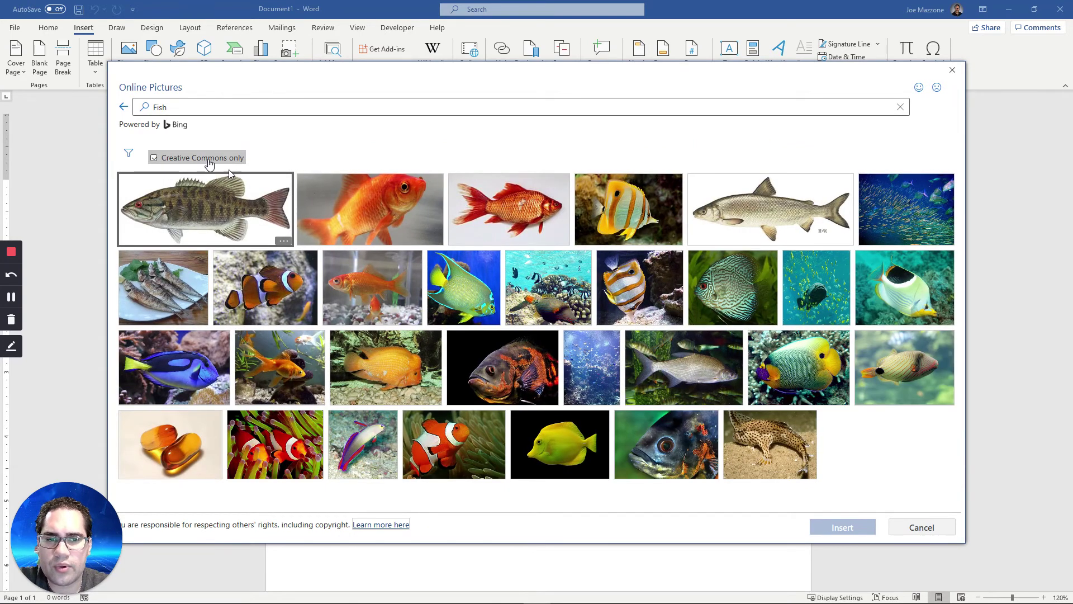
{"action": "left_click", "coordinate": [159, 157]}
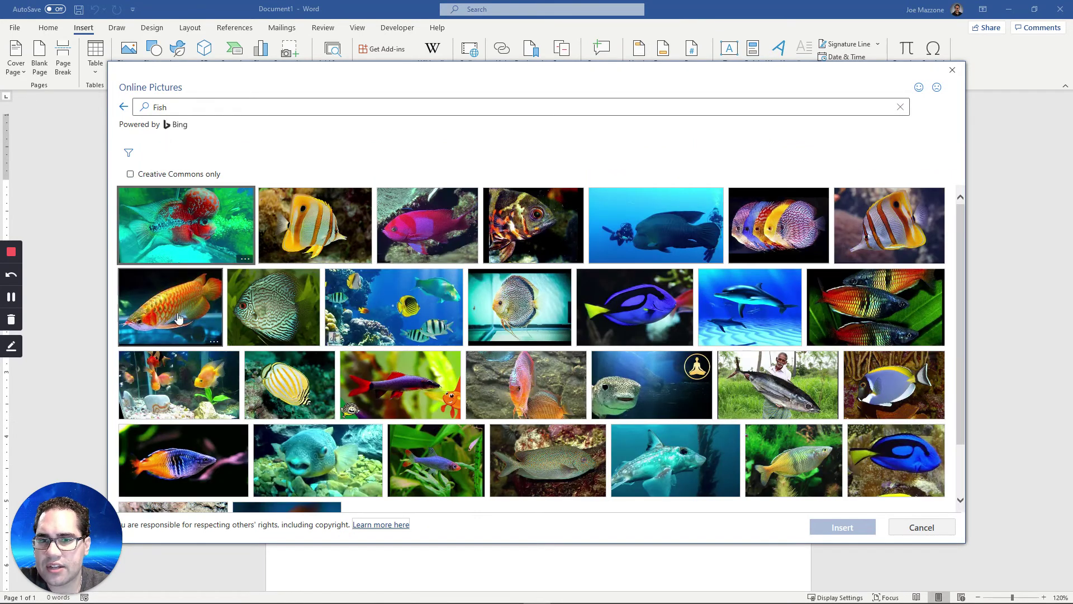
{"action": "left_click", "coordinate": [128, 153]}
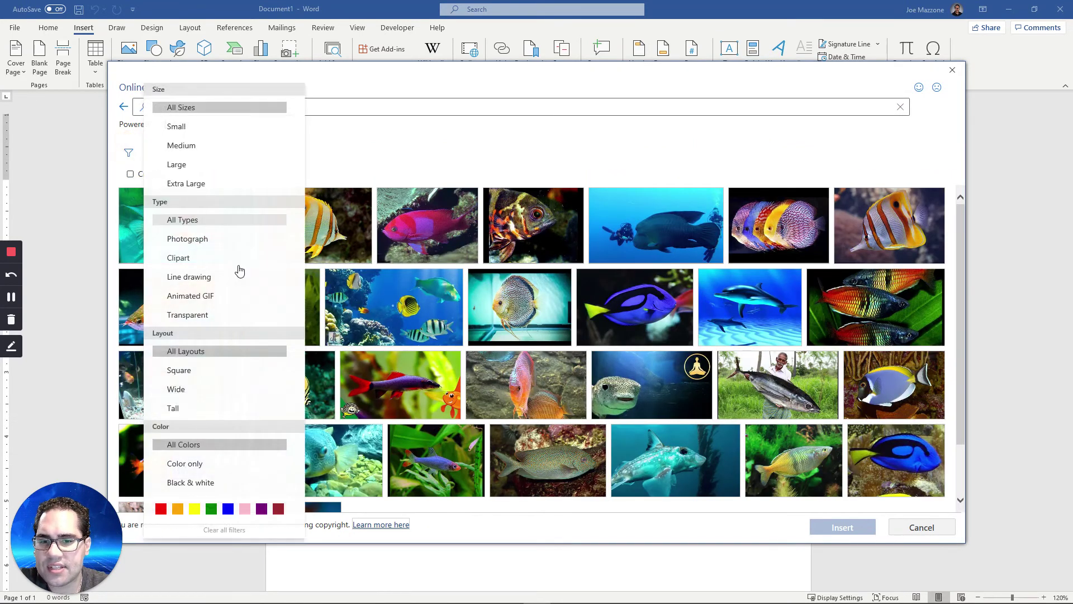
{"action": "left_click", "coordinate": [200, 314]}
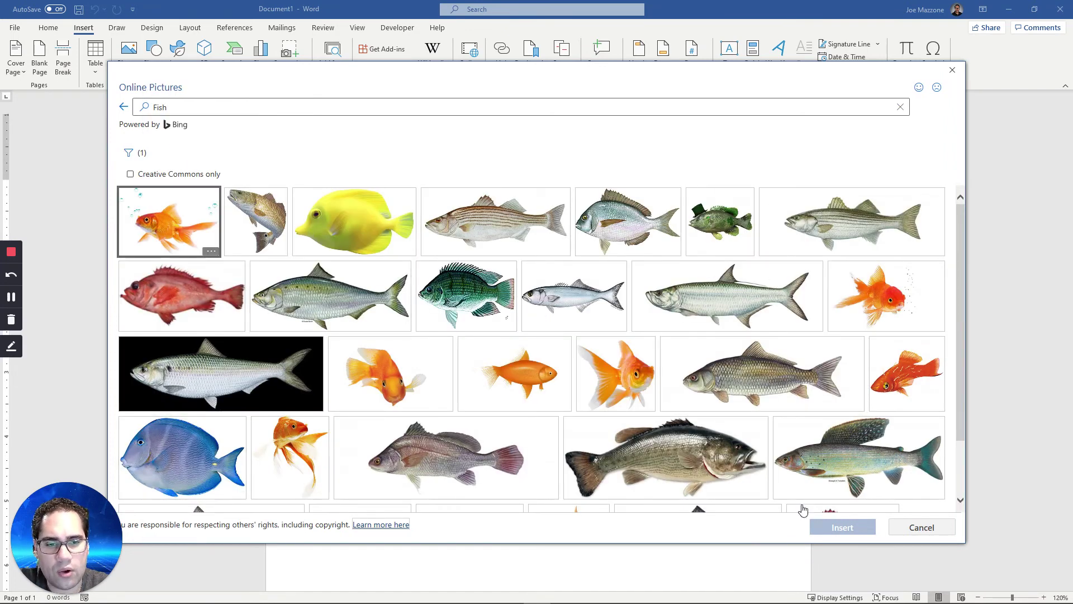
{"action": "left_click", "coordinate": [298, 452]}
{"action": "left_click", "coordinate": [842, 527]}
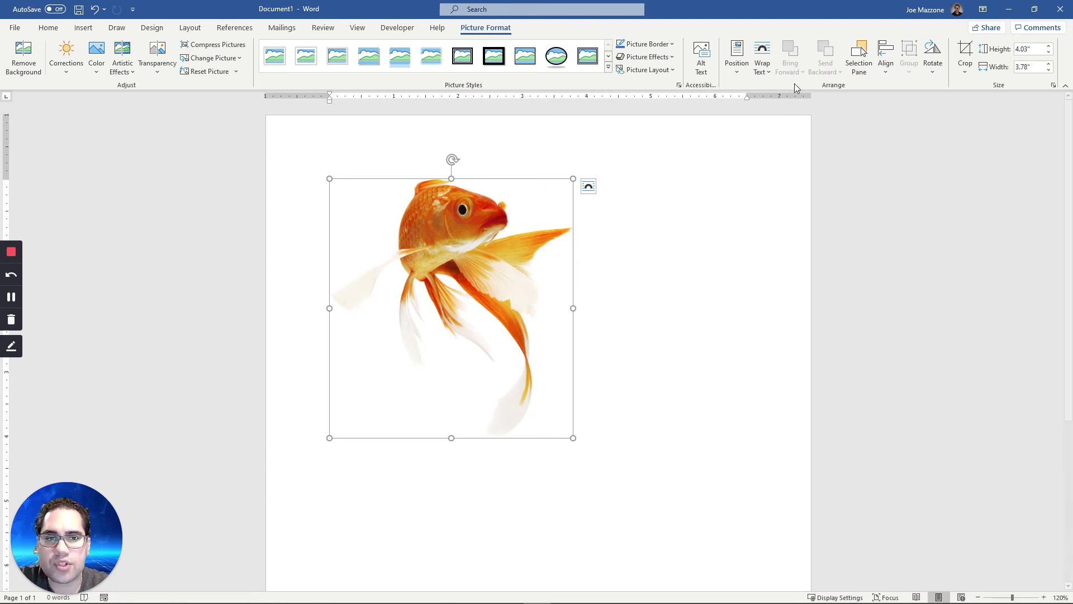
- Try In Front of Text wrapping on the goldfish and undo moving it right
{"action": "left_click", "coordinate": [757, 65]}
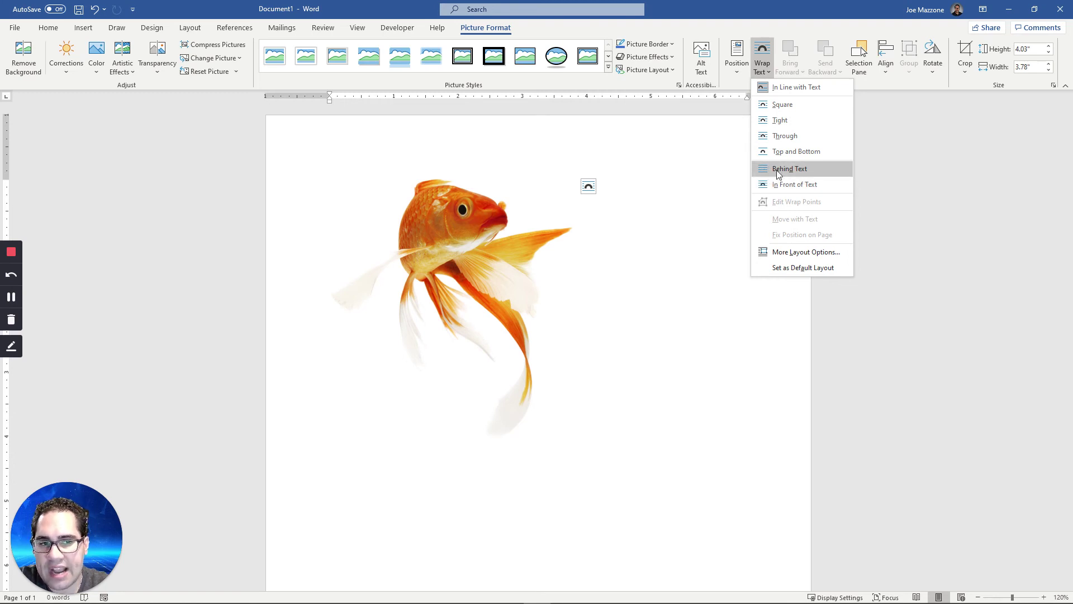
{"action": "left_click", "coordinate": [782, 186]}
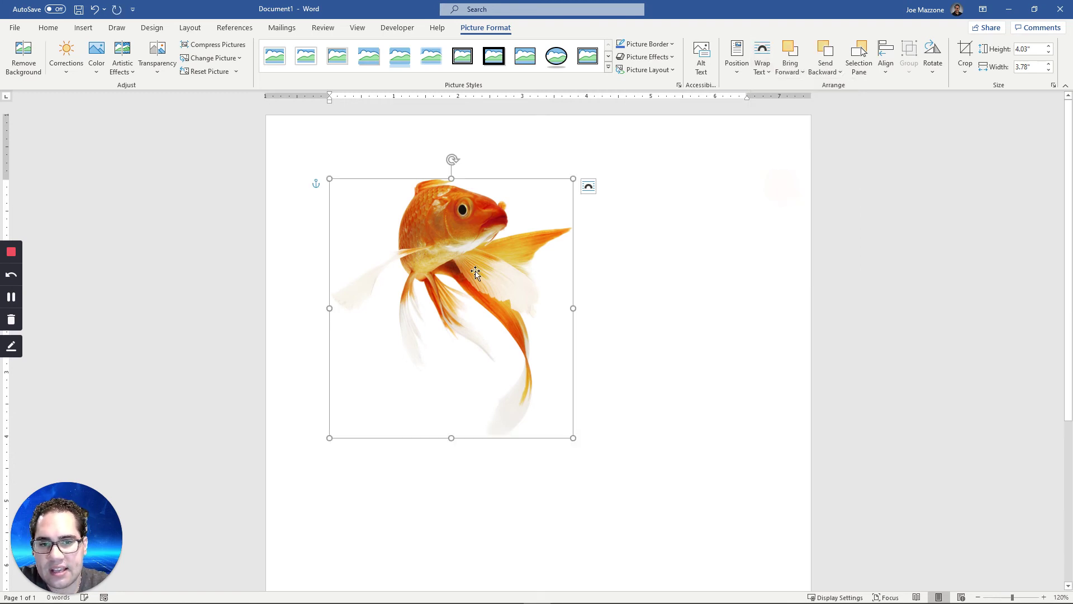
{"action": "left_click_drag", "start_coordinate": [475, 273], "coordinate": [698, 281]}
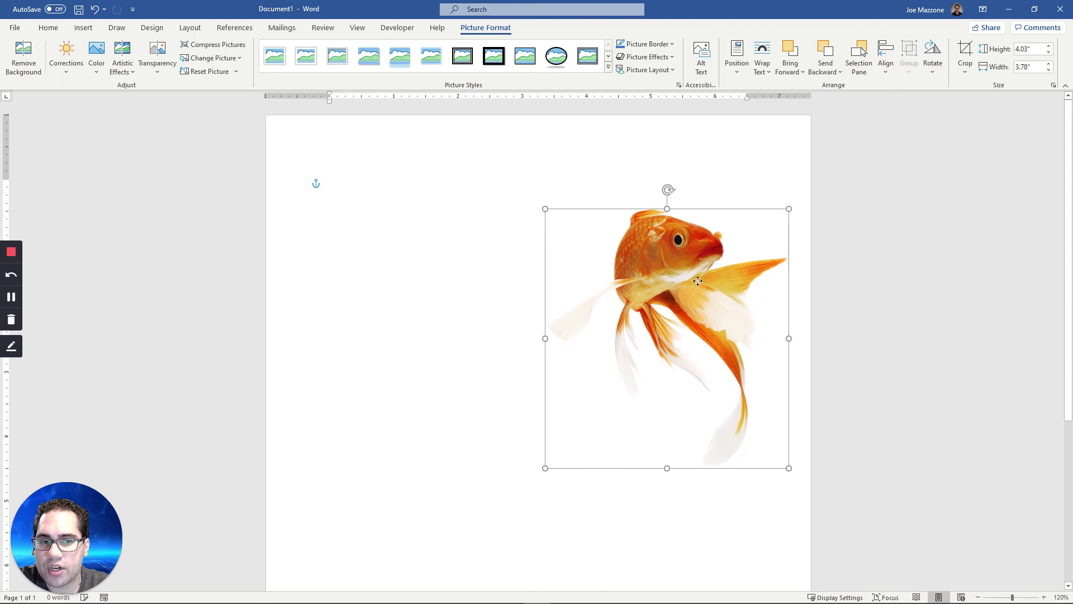
{"action": "key", "text": "ctrl+z"}
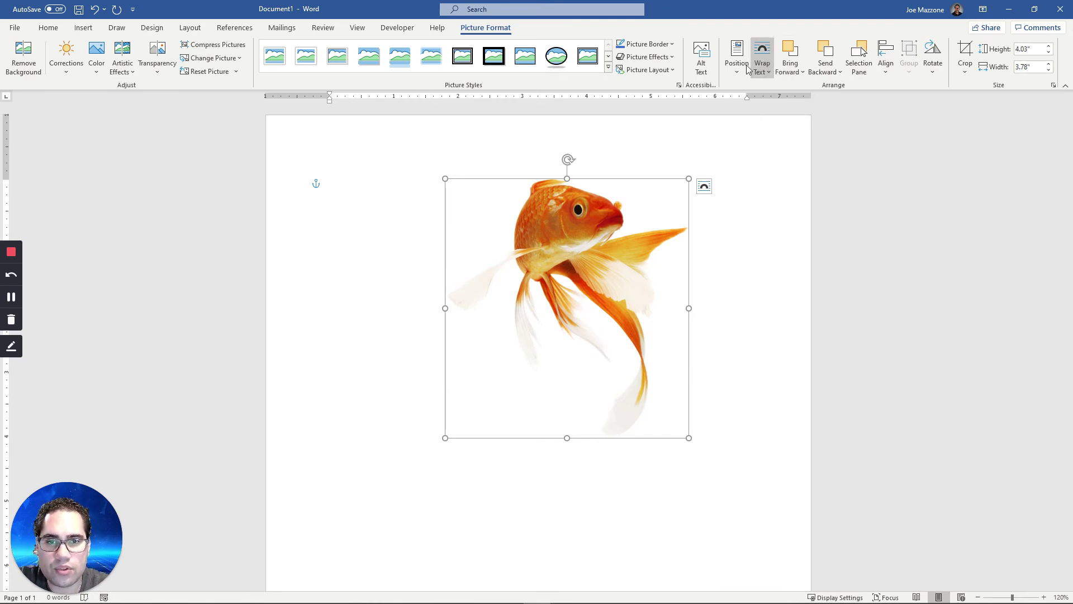
- Set the goldfish to Top and Bottom wrapping and shrink it to 2.91 × 2.73 in
{"action": "left_click", "coordinate": [769, 67]}
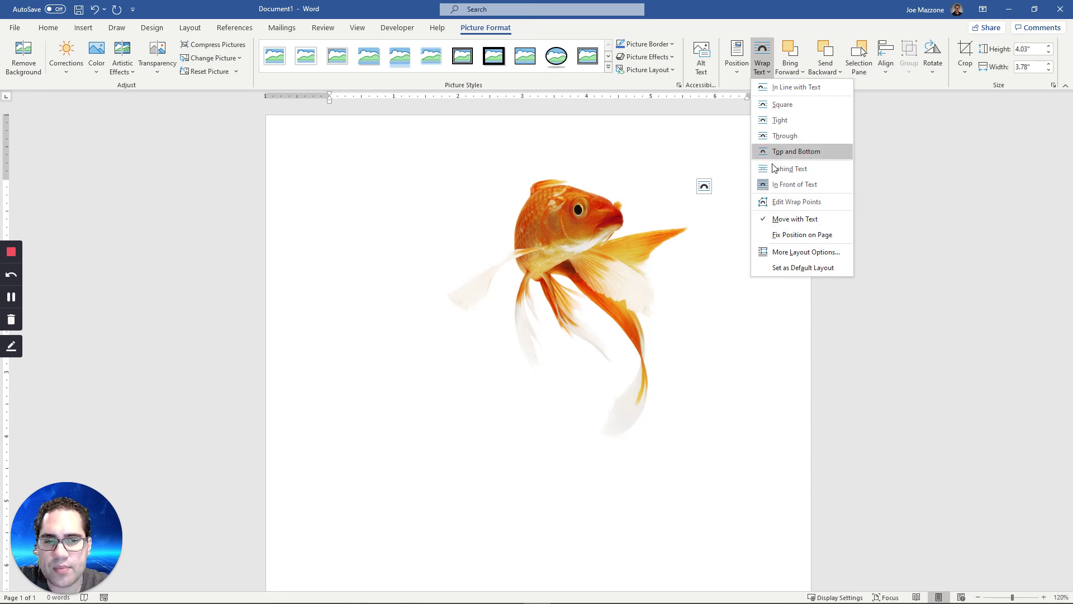
{"action": "left_click", "coordinate": [783, 151]}
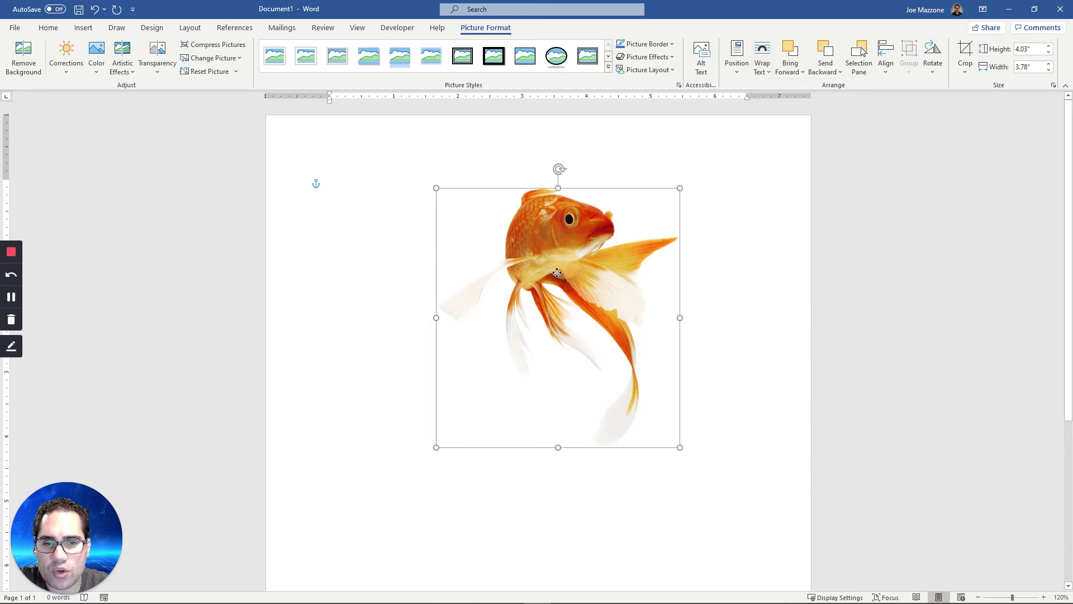
{"action": "left_click_drag", "start_coordinate": [658, 473], "coordinate": [592, 400]}
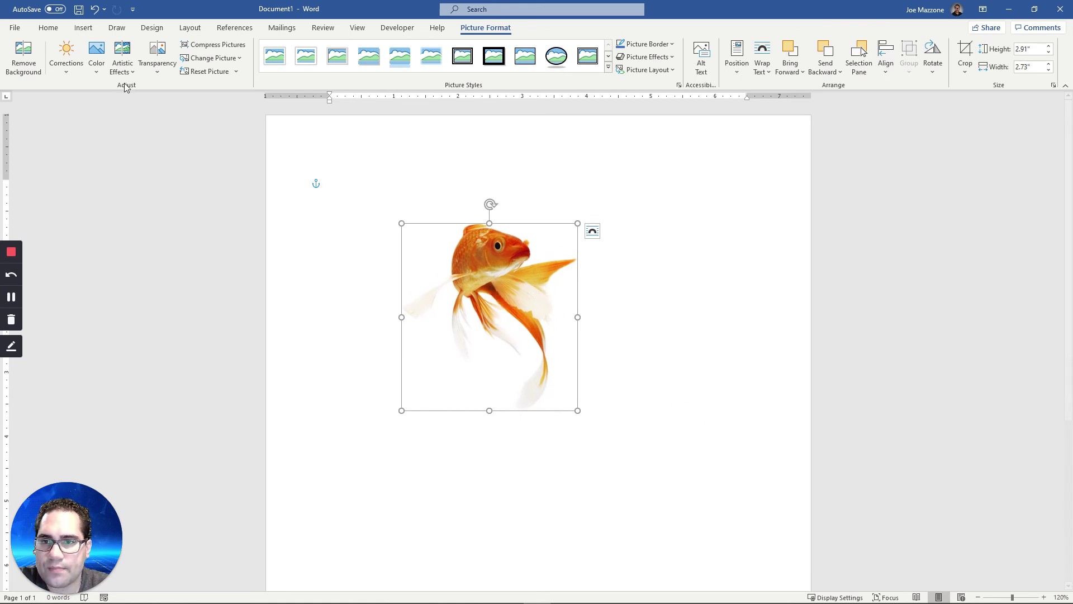
{"action": "left_click", "coordinate": [96, 67]}
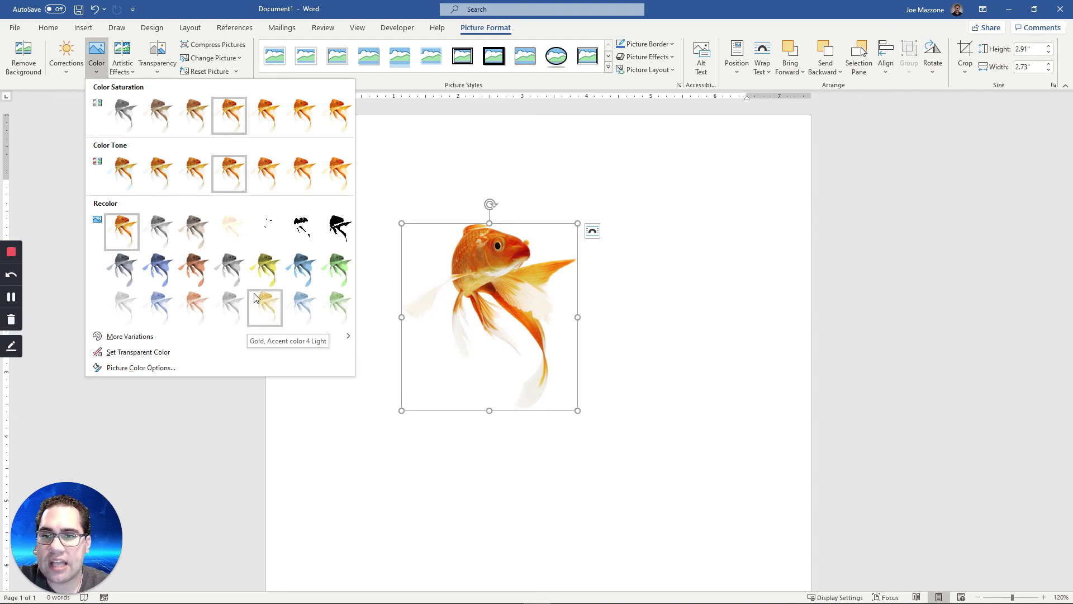
{"action": "left_click", "coordinate": [692, 380]}
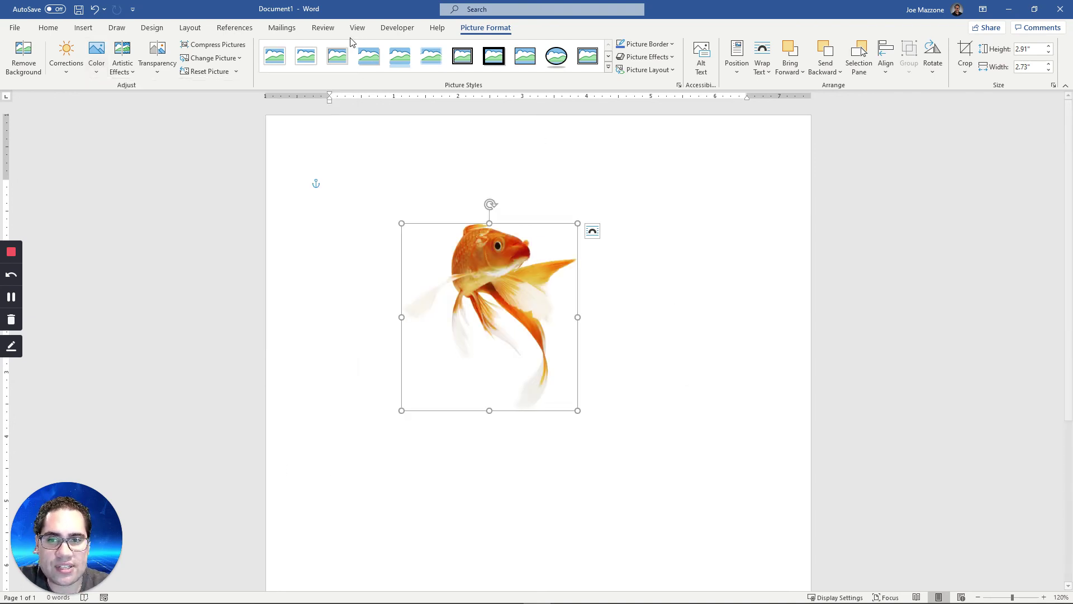